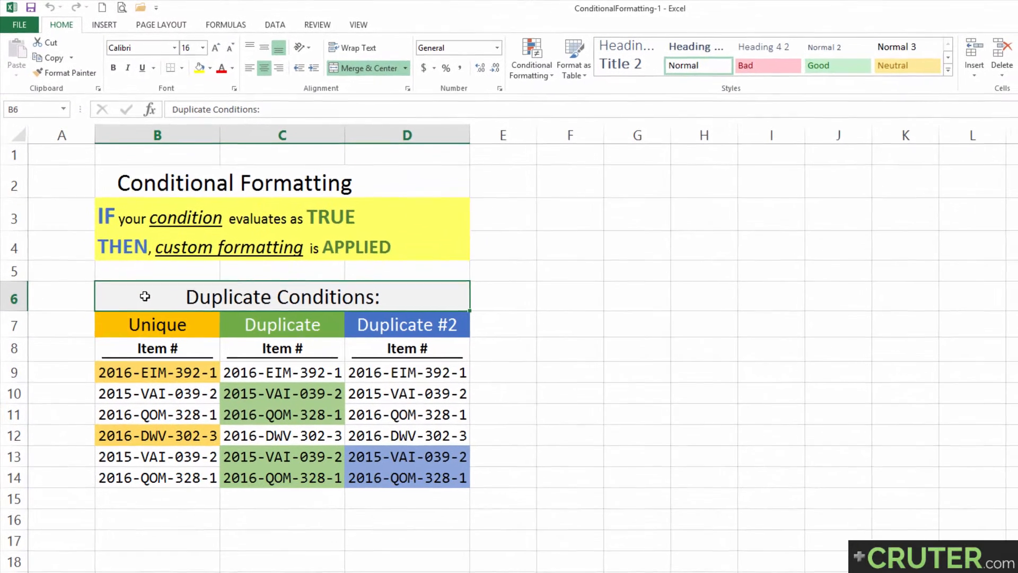
# Step: Review the highlighted item numbers by selecting them in columns B, C and D
pyautogui.moveTo(146, 367); pyautogui.dragTo(159, 480)
pyautogui.moveTo(275, 375); pyautogui.dragTo(267, 473)
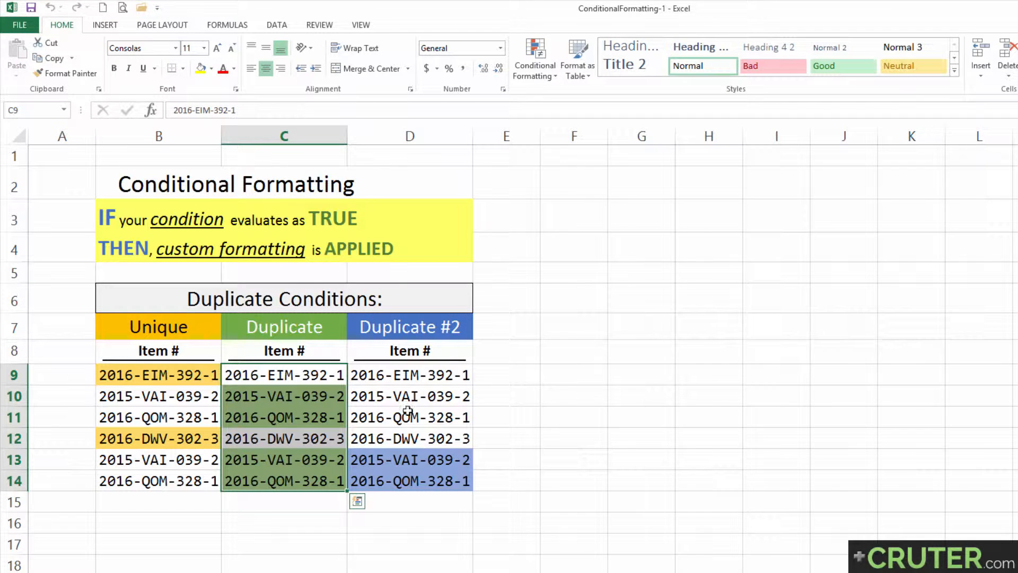
pyautogui.moveTo(386, 375); pyautogui.dragTo(390, 480)
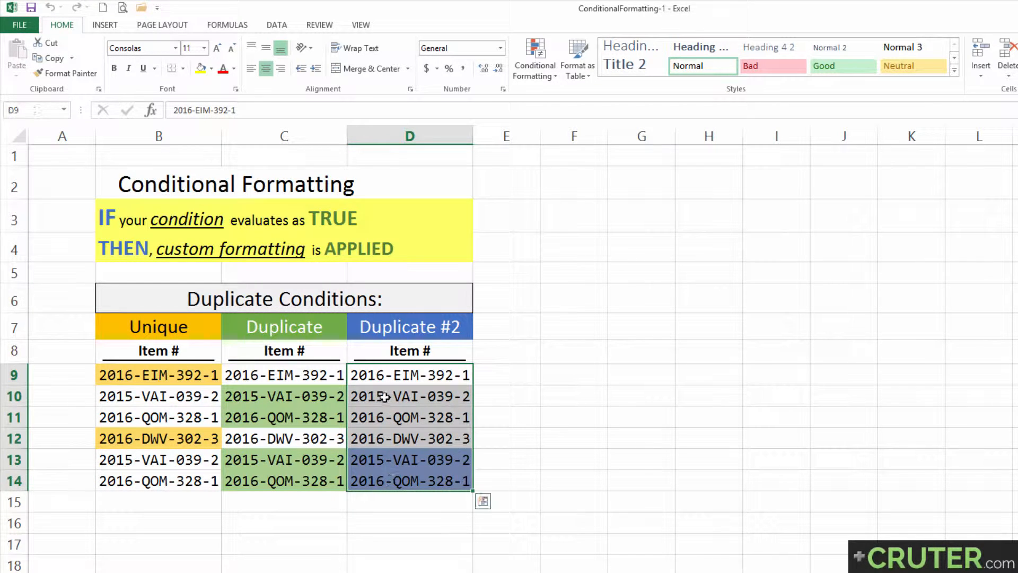
pyautogui.moveTo(383, 397); pyautogui.dragTo(381, 420)
pyautogui.moveTo(386, 460); pyautogui.dragTo(388, 487)
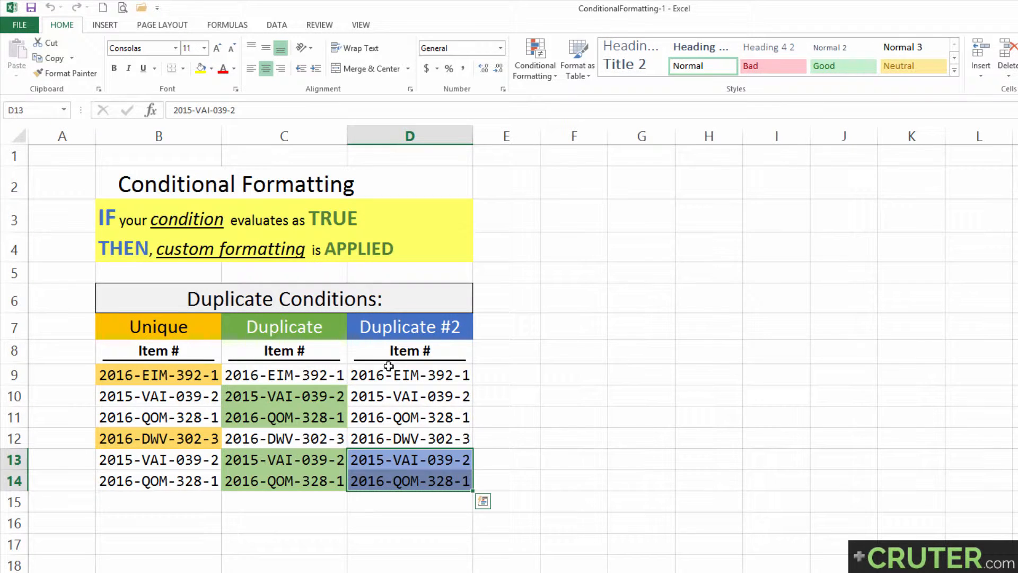
pyautogui.moveTo(389, 372); pyautogui.dragTo(391, 474)
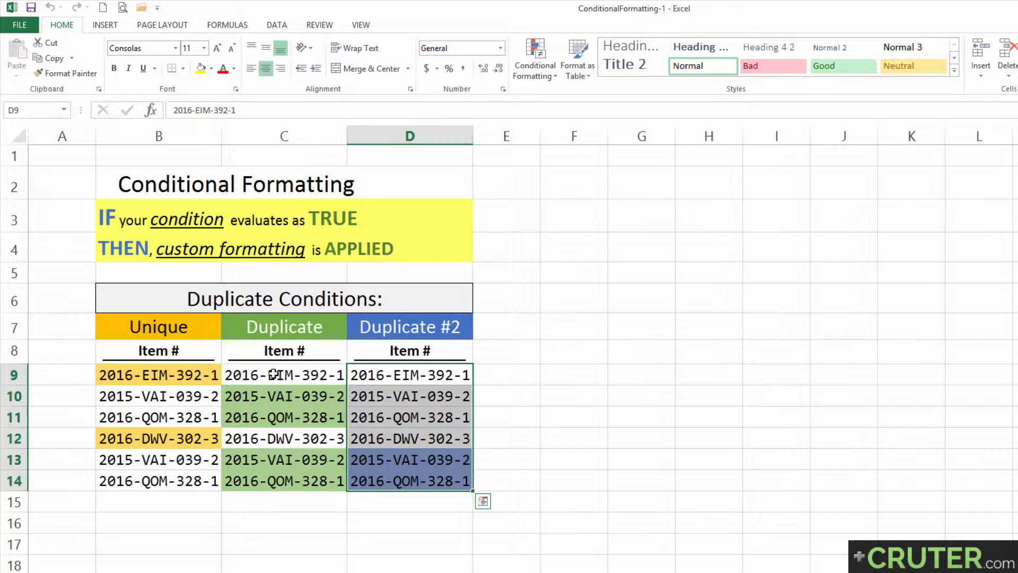
pyautogui.moveTo(273, 373); pyautogui.dragTo(165, 474)
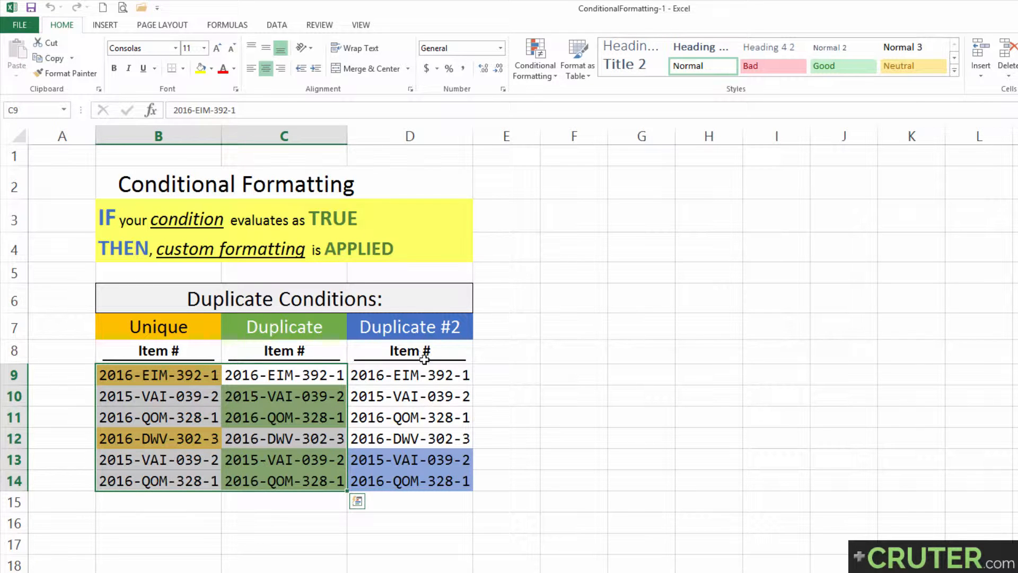
# Step: Clear the conditional formatting rules from the entire sheet
pyautogui.click(517, 66)
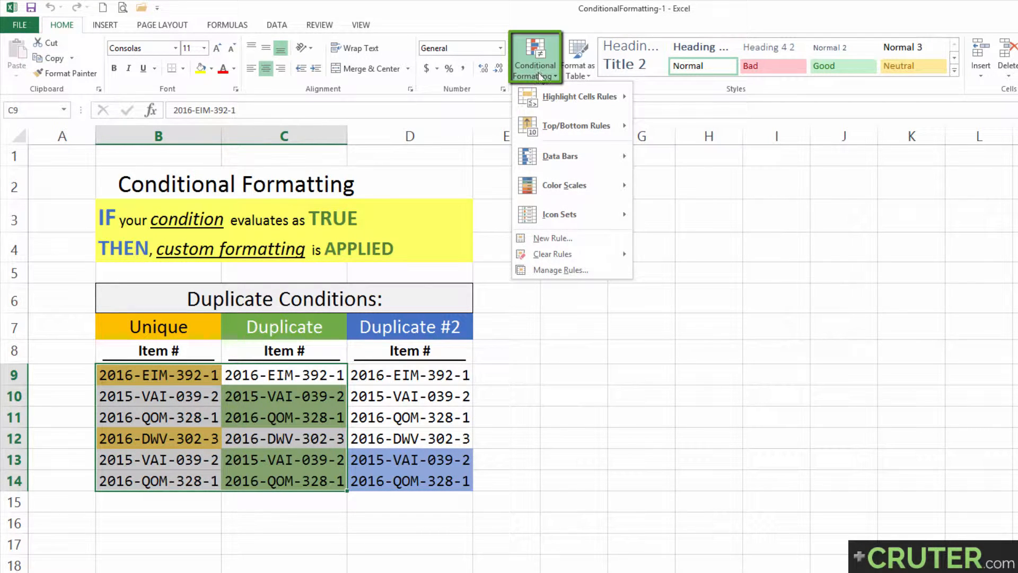
pyautogui.moveTo(573, 254)
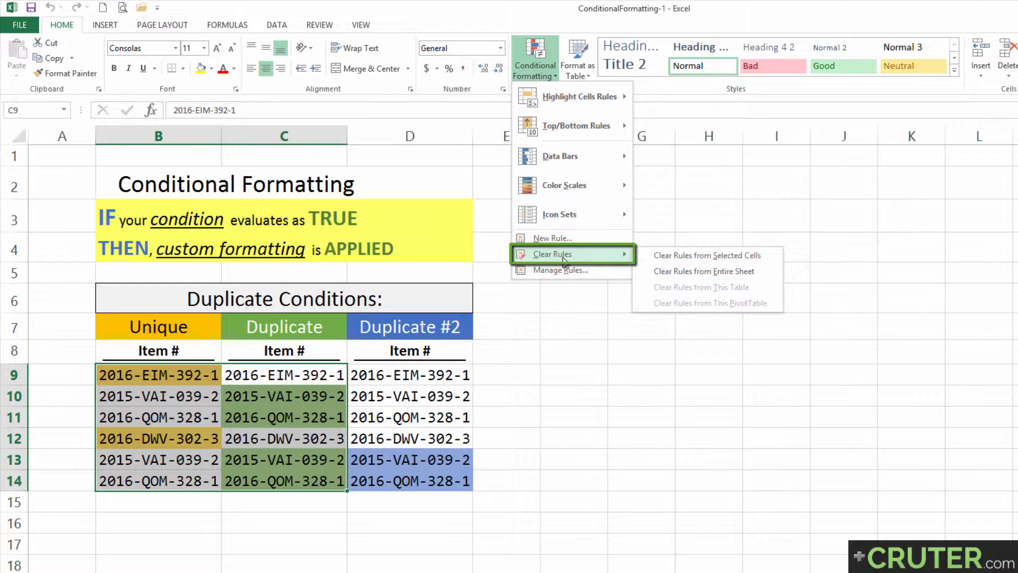
pyautogui.click(688, 271)
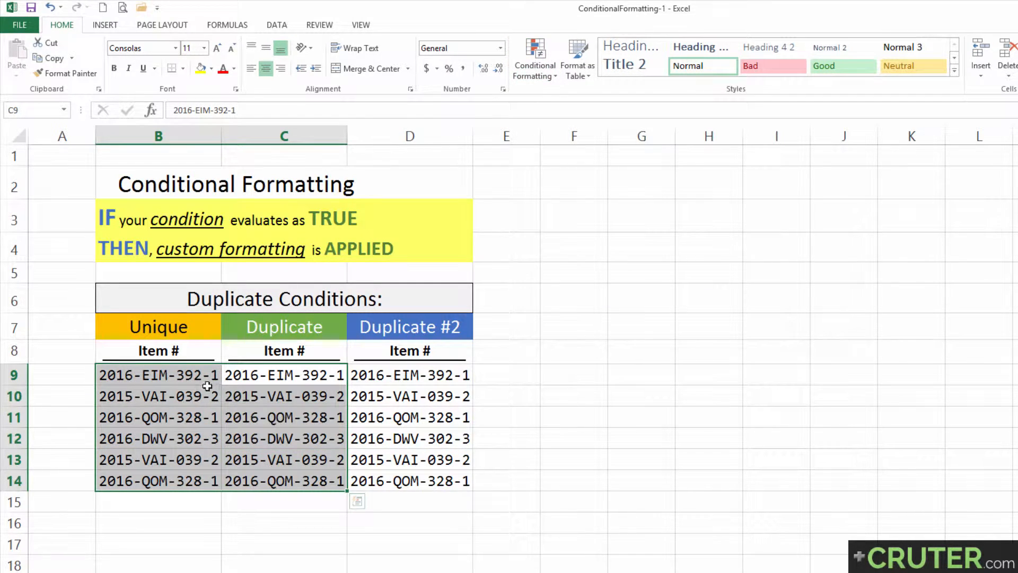
pyautogui.click(170, 375)
pyautogui.moveTo(170, 375); pyautogui.dragTo(154, 481)
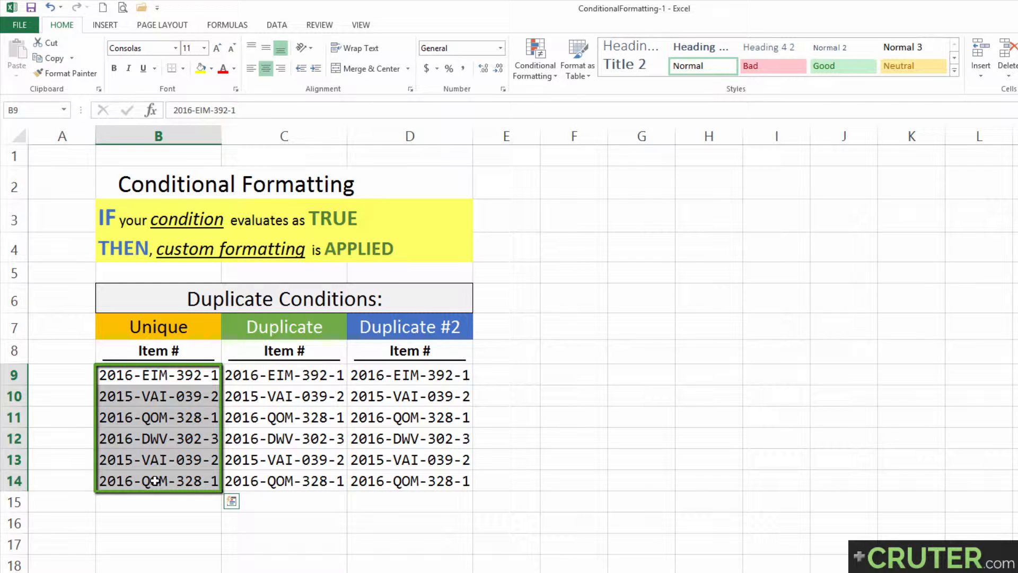
# Step: Start a Duplicate Values rule on B9:B14 set to highlight Unique values
pyautogui.click(534, 72)
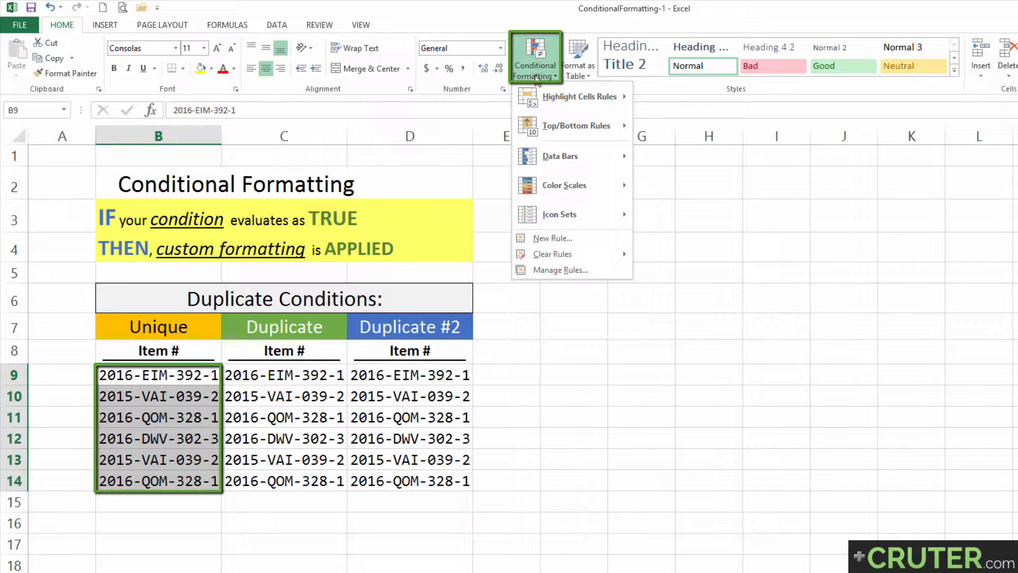
pyautogui.moveTo(542, 98)
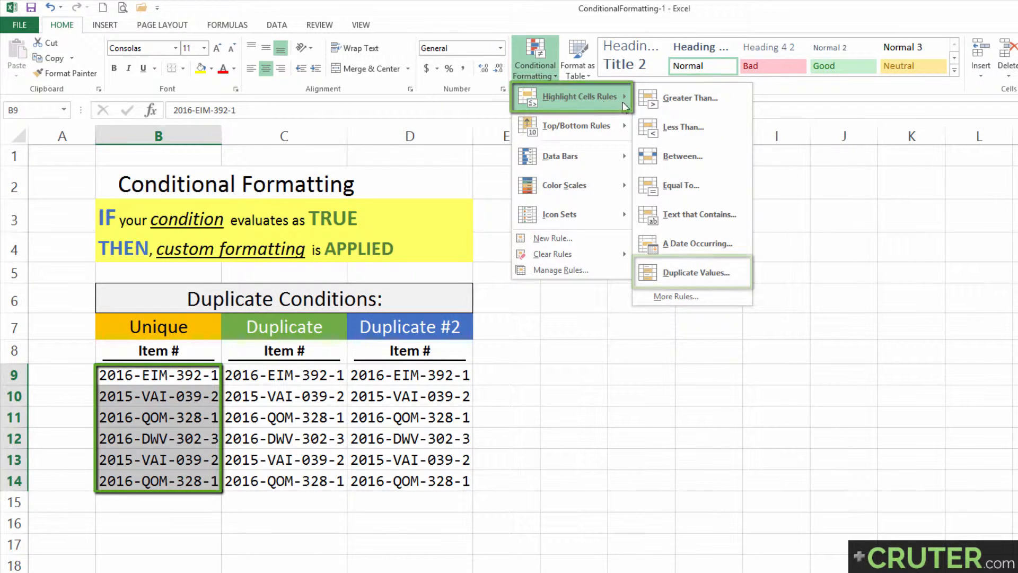
pyautogui.click(686, 274)
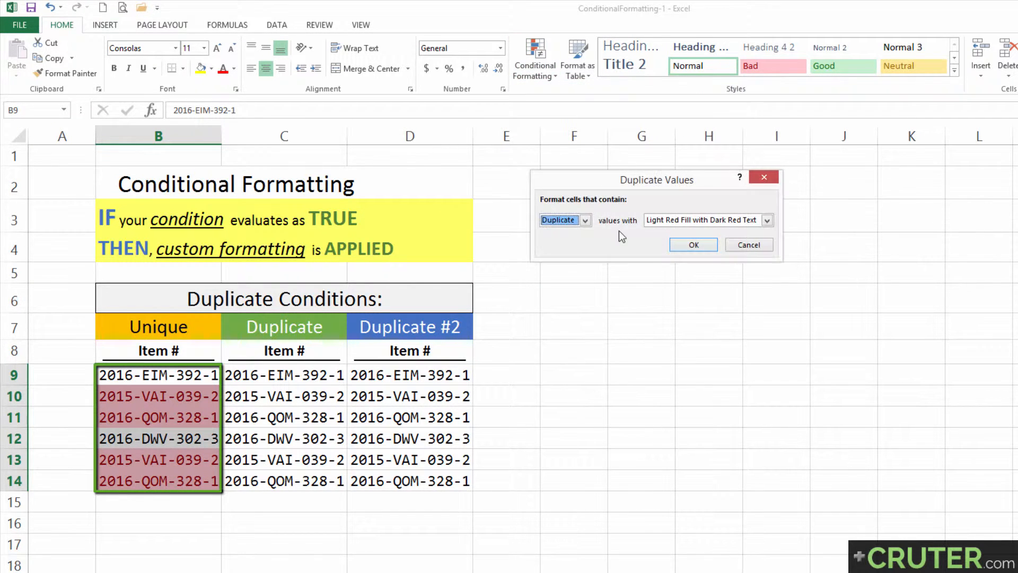
pyautogui.moveTo(586, 178); pyautogui.dragTo(282, 372)
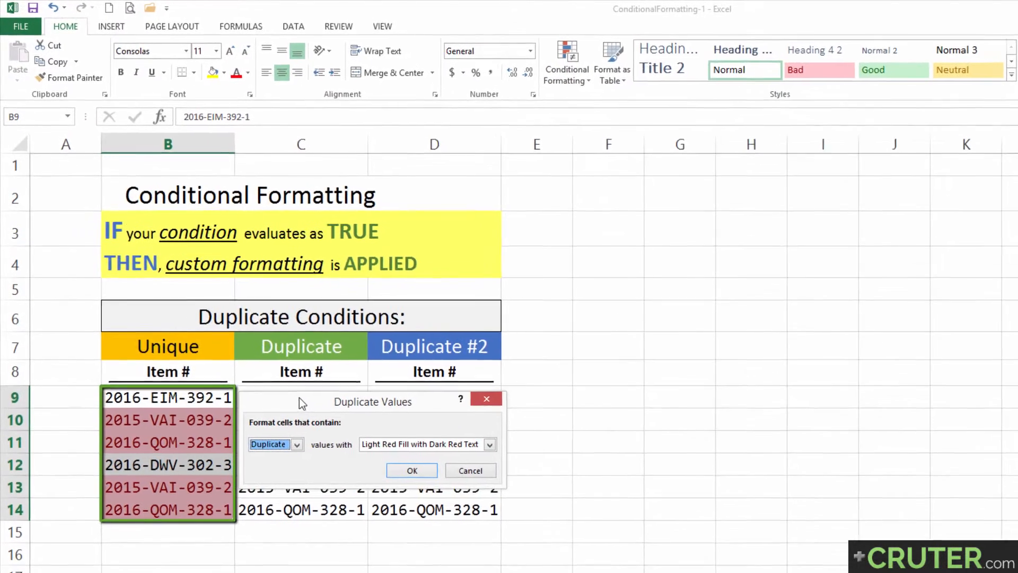
pyautogui.click(318, 471)
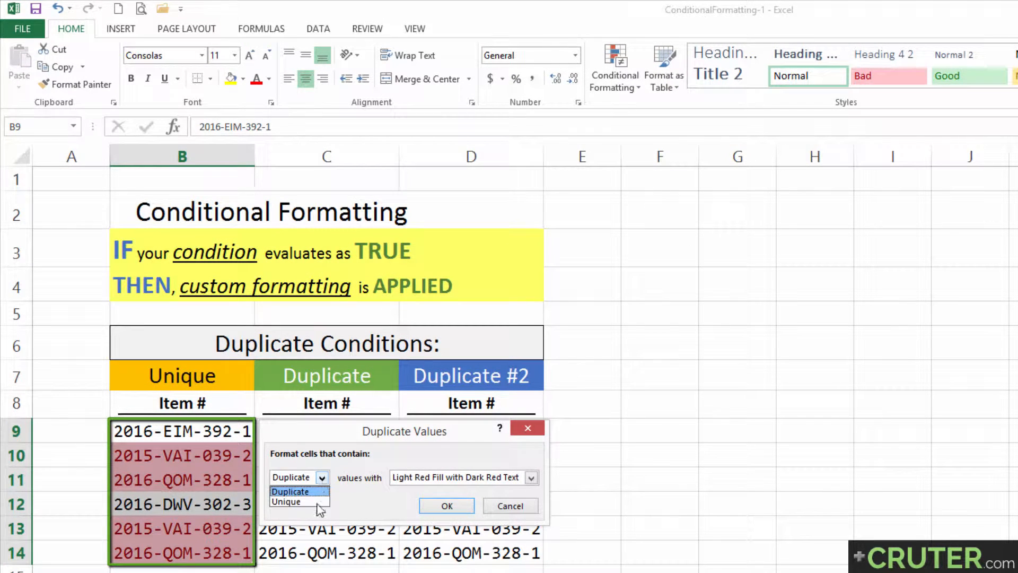
pyautogui.click(298, 504)
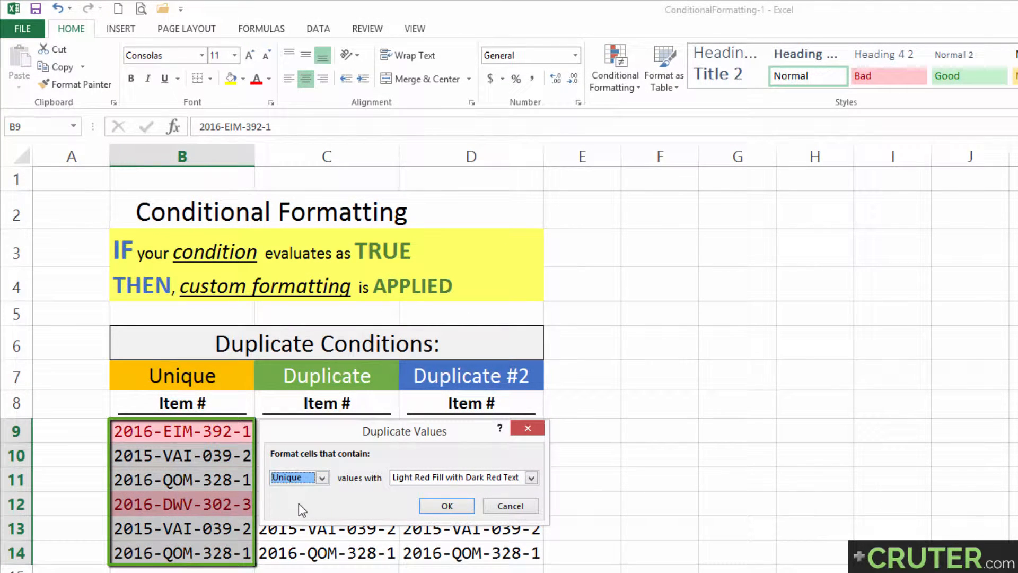
# Step: Give the Unique rule a custom light gold fill and apply it
pyautogui.click(531, 481)
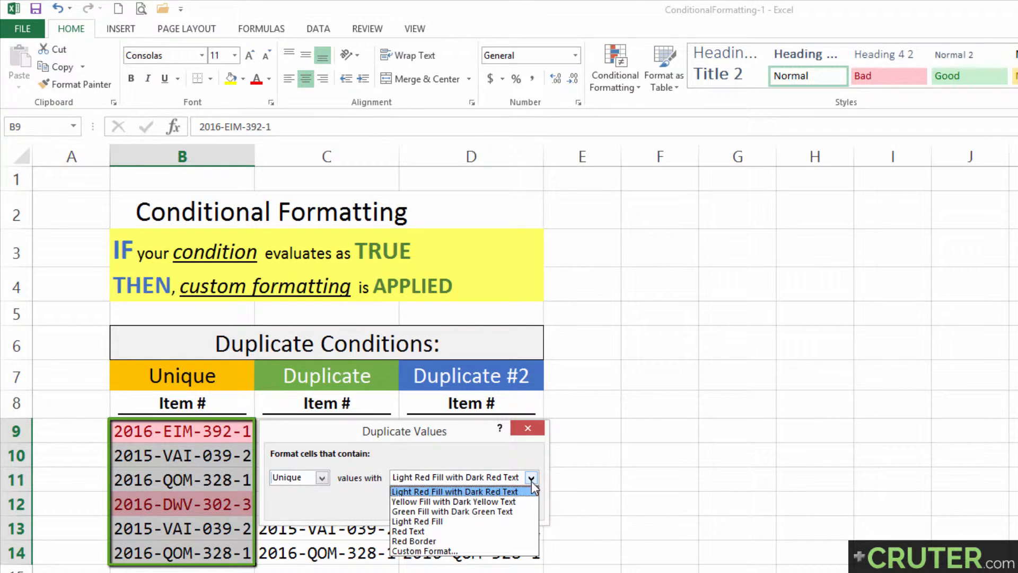
pyautogui.click(428, 552)
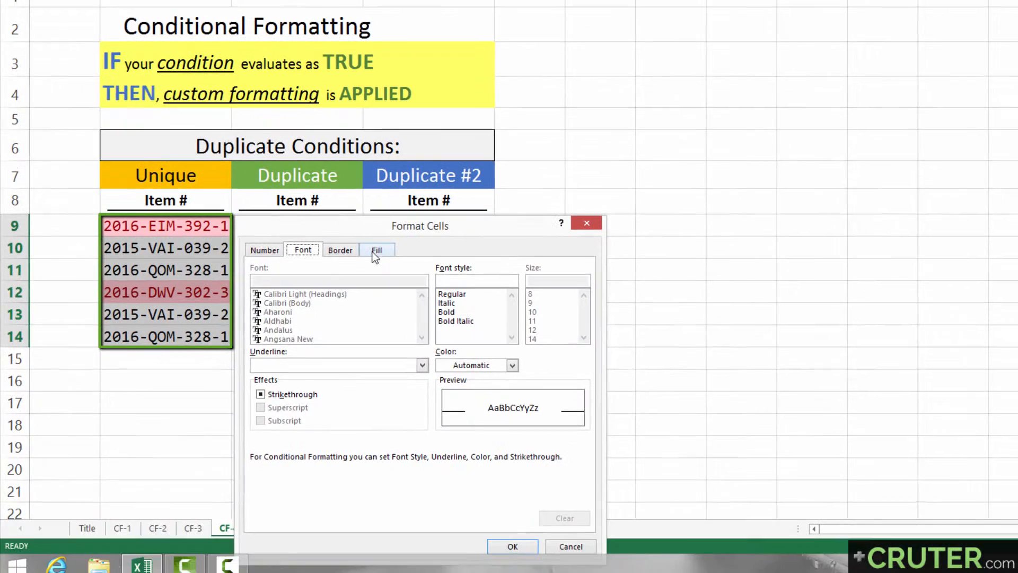
pyautogui.click(397, 357)
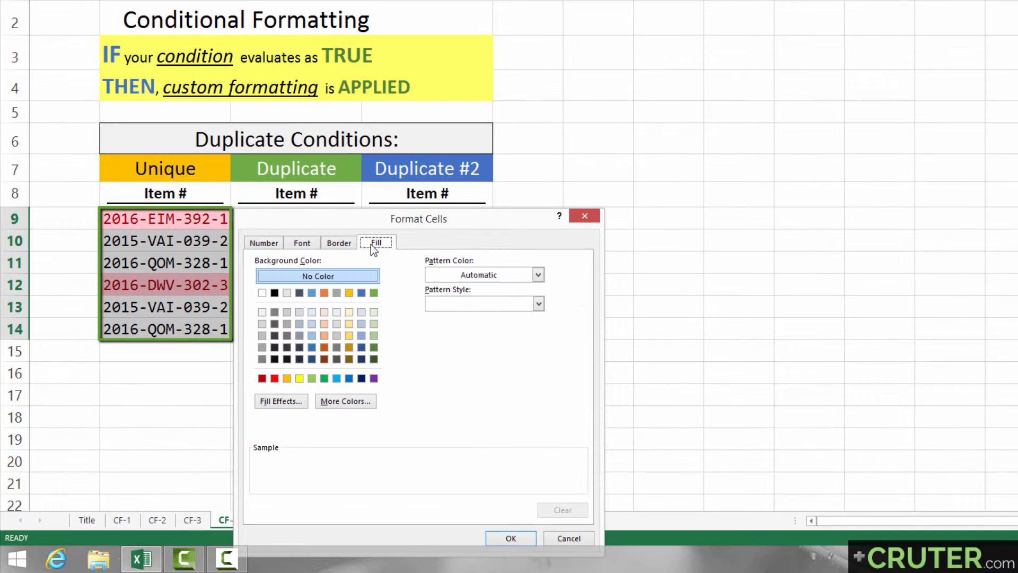
pyautogui.click(349, 324)
pyautogui.click(501, 538)
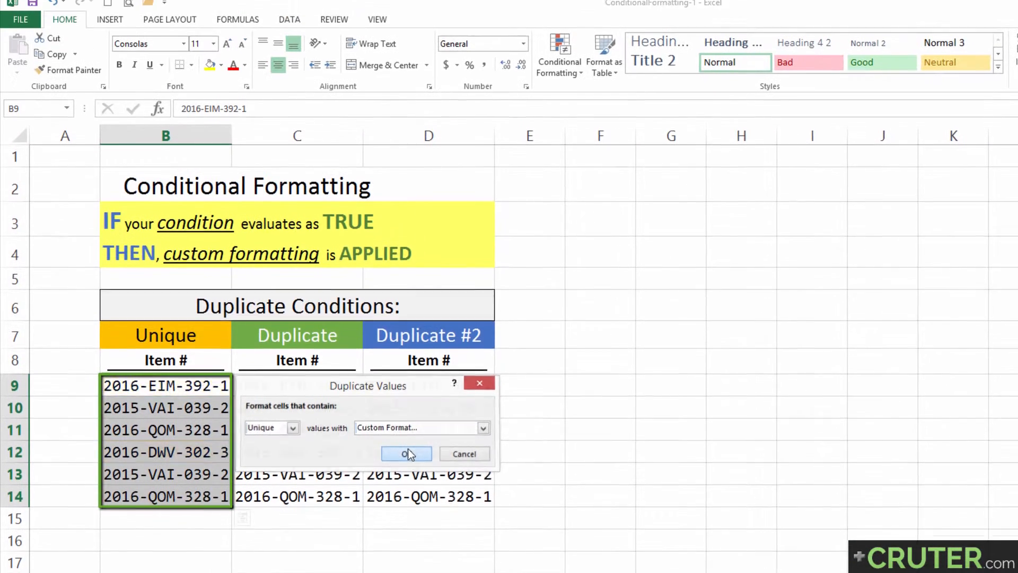
pyautogui.click(409, 454)
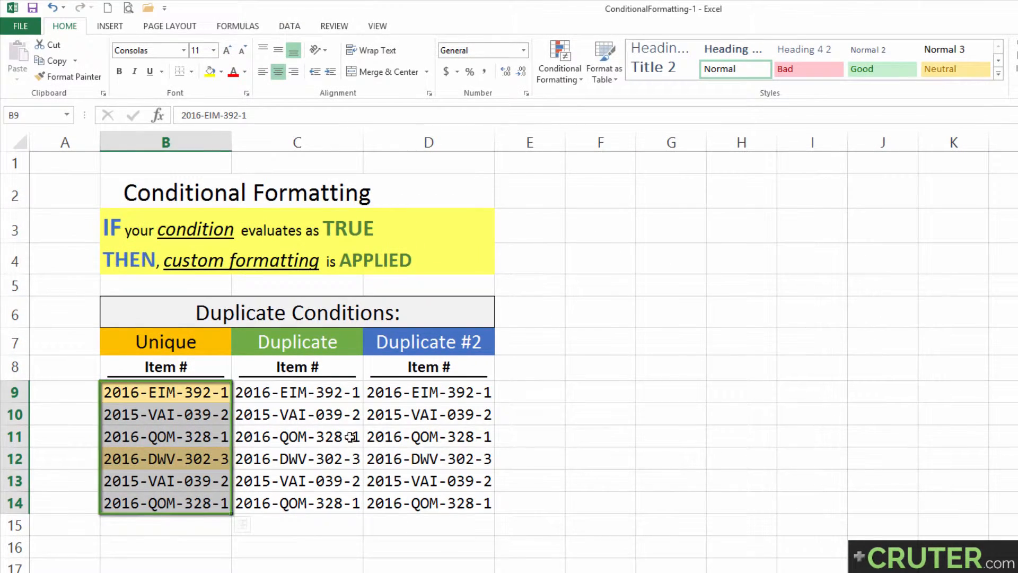
pyautogui.click(350, 431)
pyautogui.moveTo(306, 385); pyautogui.dragTo(298, 487)
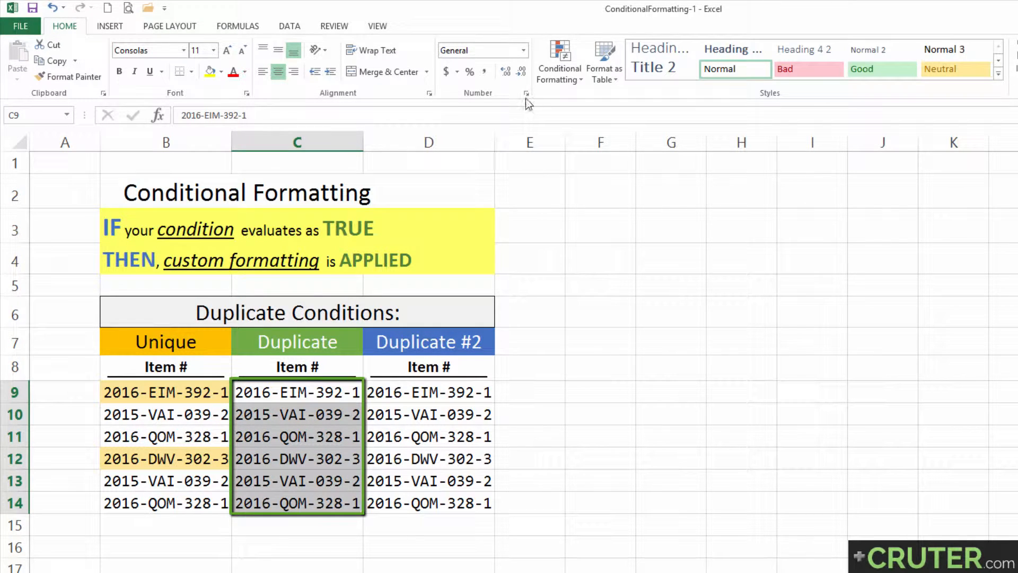
# Step: Highlight duplicate item numbers in C9:C14 with a custom light green fill
pyautogui.click(548, 75)
pyautogui.moveTo(562, 106)
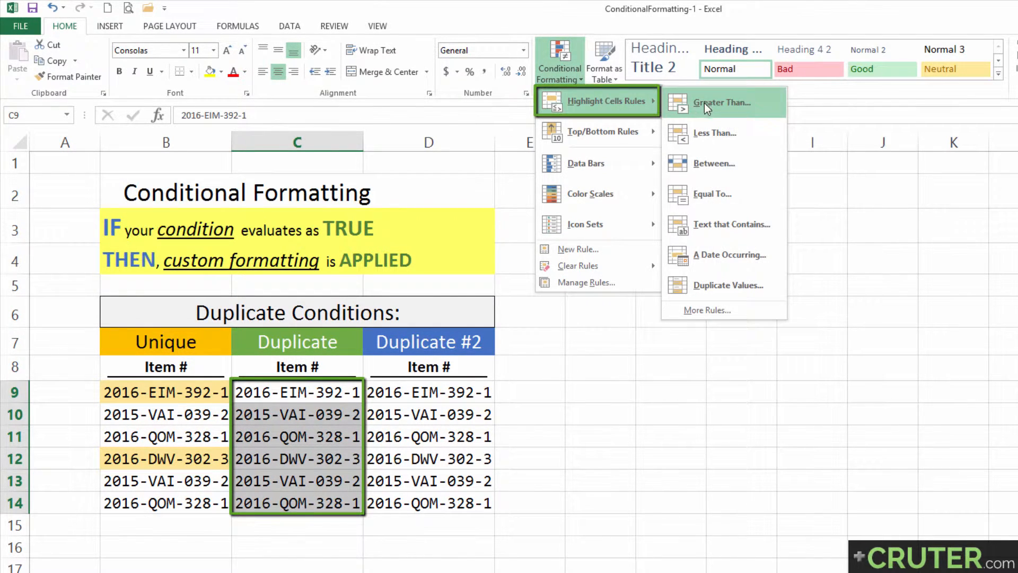
pyautogui.click(713, 289)
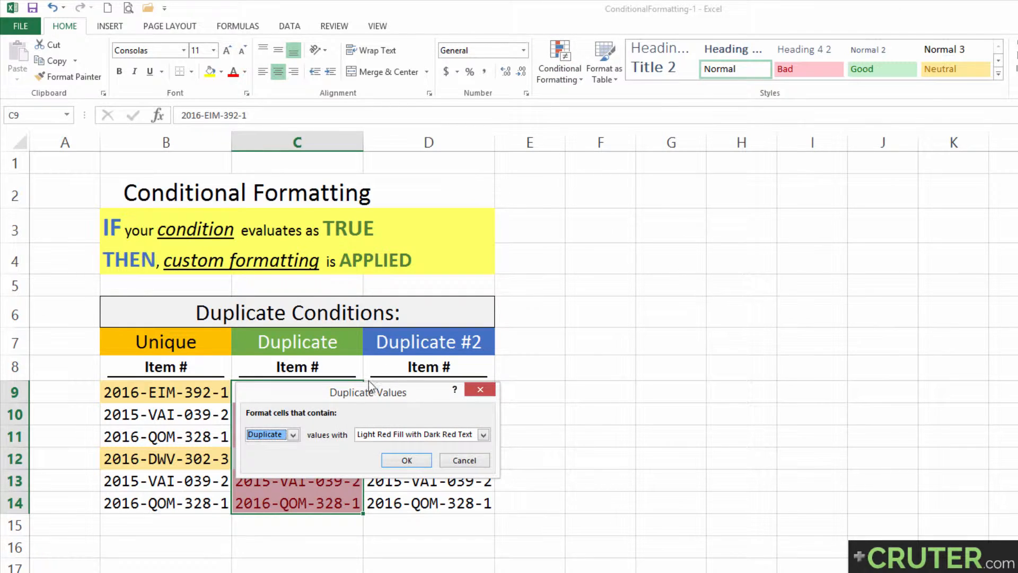
pyautogui.moveTo(341, 391); pyautogui.dragTo(278, 241)
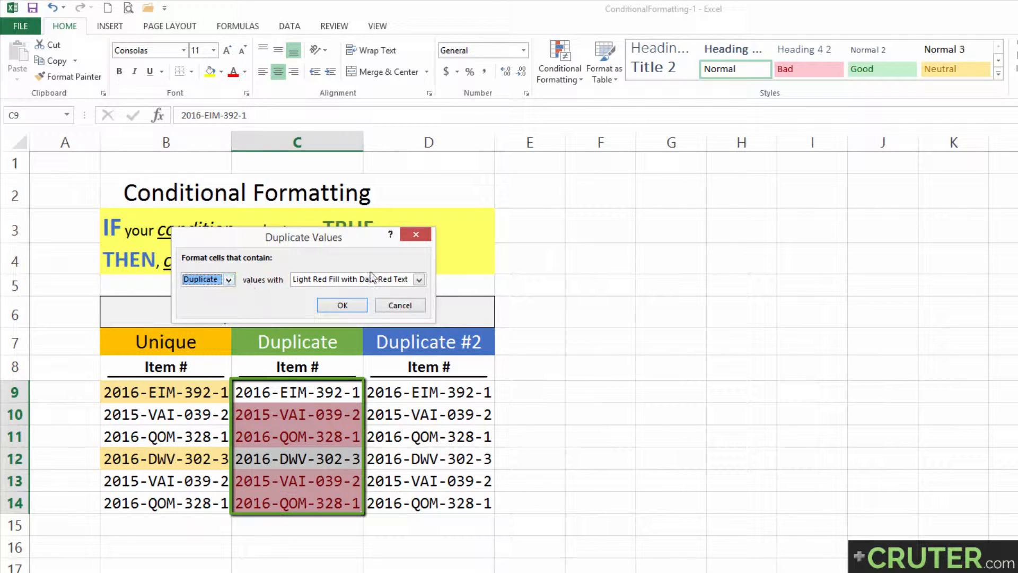
pyautogui.click(419, 279)
pyautogui.click(327, 349)
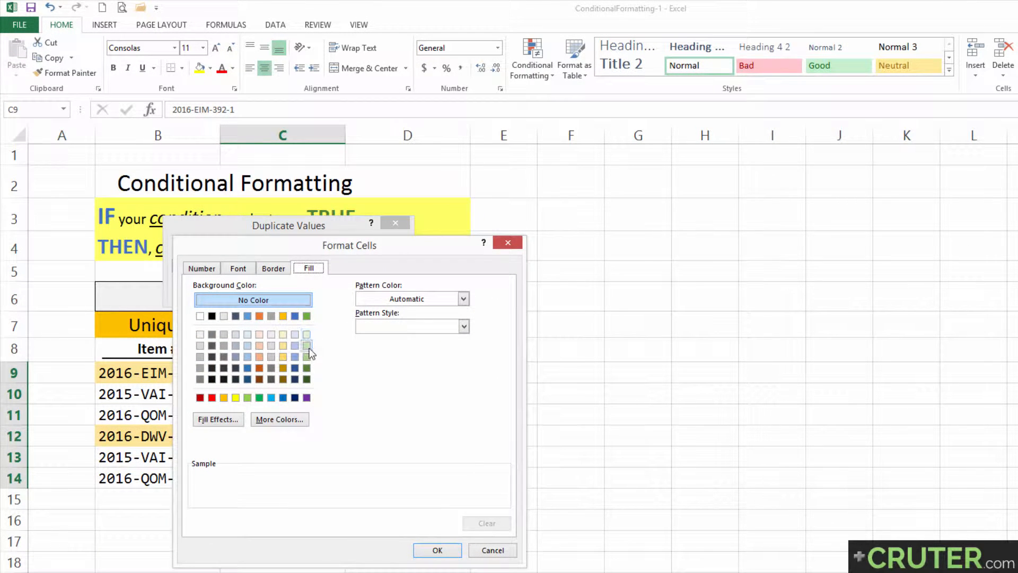
pyautogui.click(307, 346)
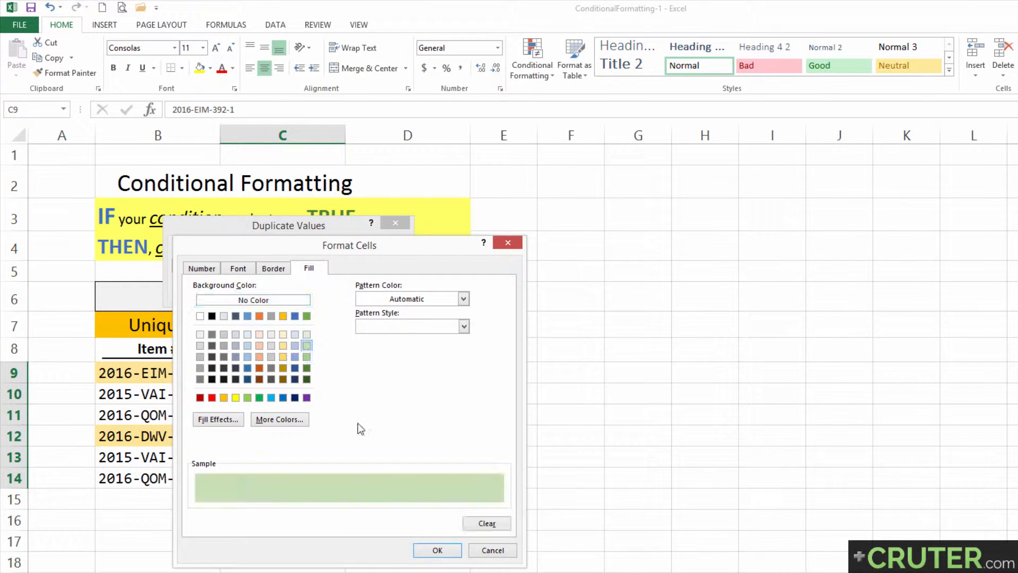
pyautogui.click(433, 551)
pyautogui.click(334, 291)
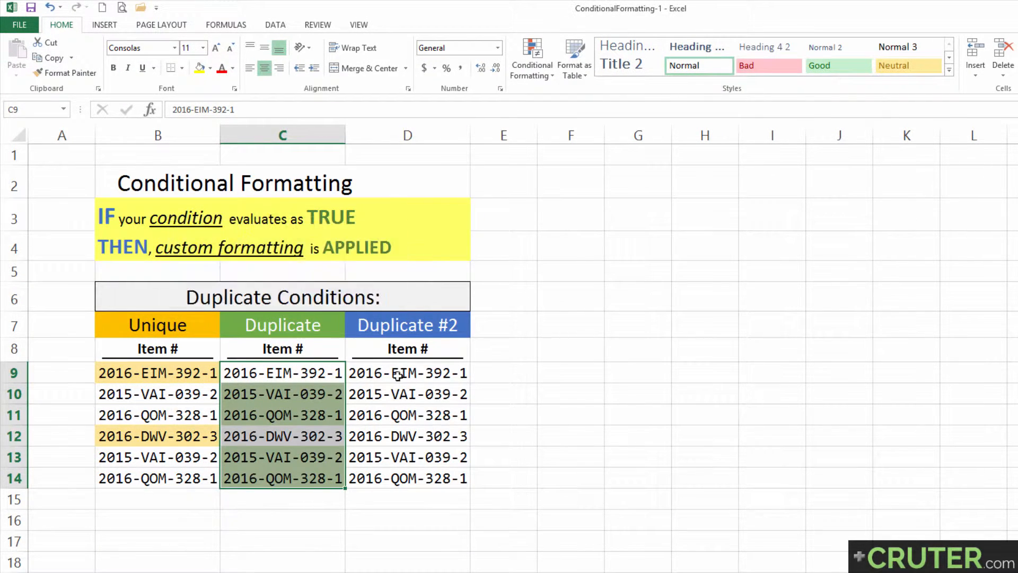
pyautogui.click(413, 405)
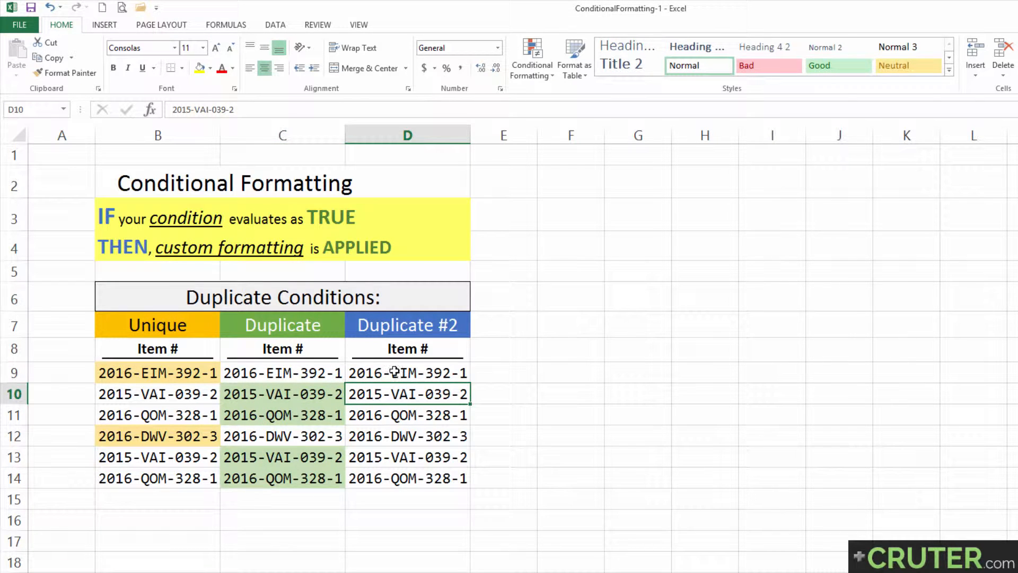
# Step: Compare the duplicated items in C10:C11 and C13:C14 with D10:D11 and D13:D14
pyautogui.moveTo(318, 393); pyautogui.dragTo(335, 444)
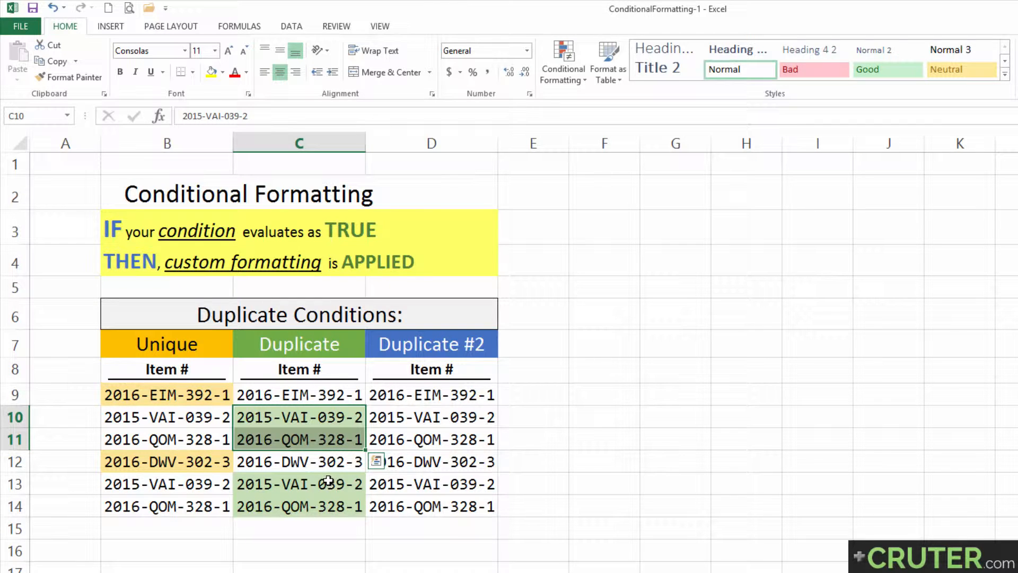
pyautogui.moveTo(328, 480); pyautogui.dragTo(329, 504)
pyautogui.moveTo(397, 417); pyautogui.dragTo(398, 448)
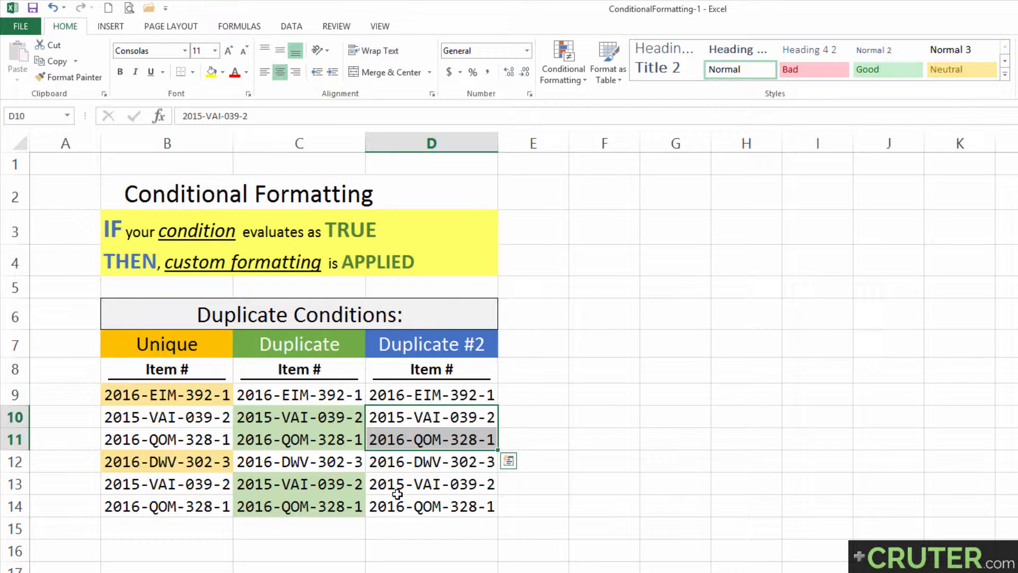
pyautogui.moveTo(398, 494); pyautogui.dragTo(398, 509)
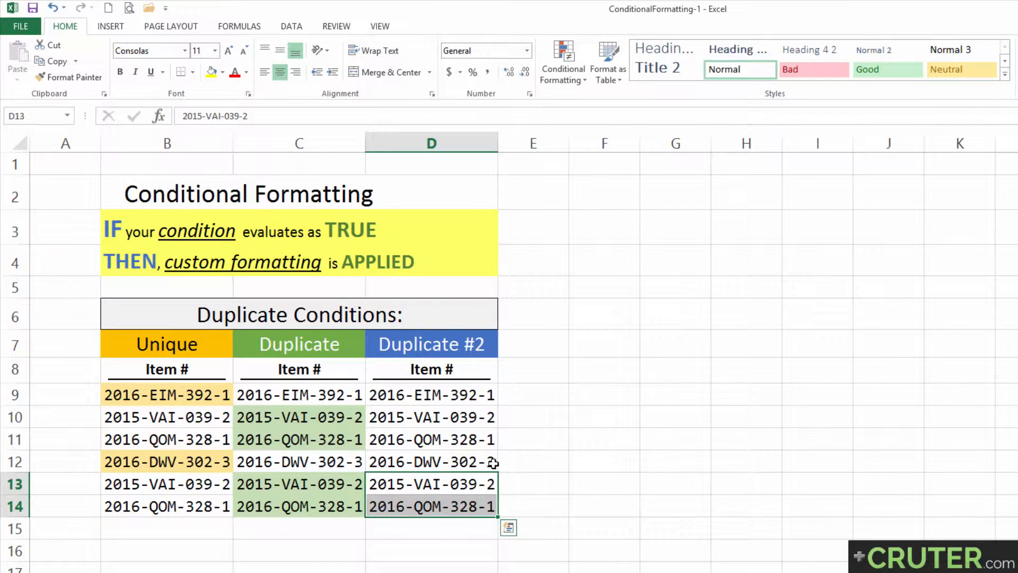
# Step: Narrow column E to a slim gap, check the items in D9 and D10, then select F9
pyautogui.moveTo(568, 142); pyautogui.dragTo(520, 141)
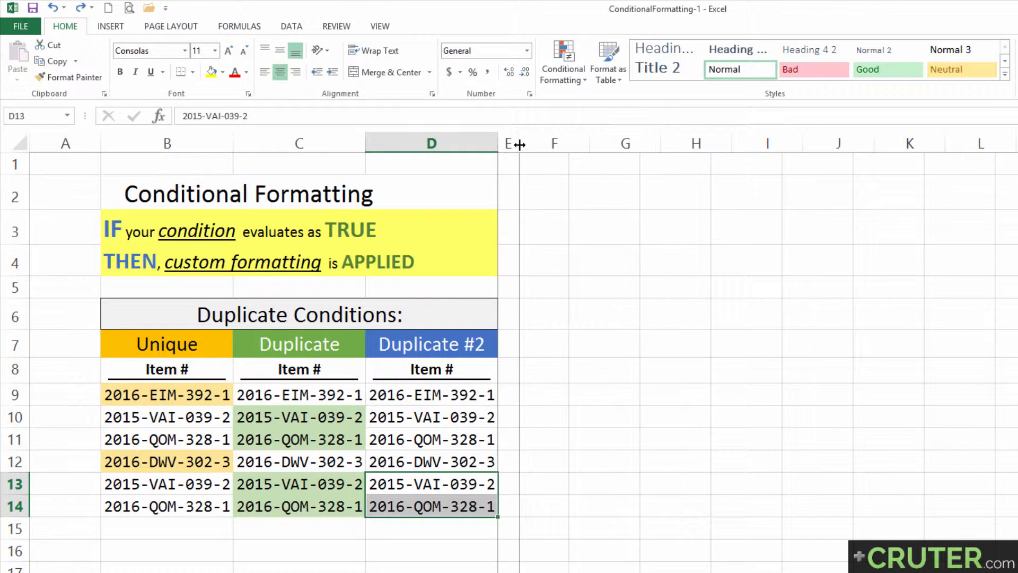
pyautogui.click(536, 401)
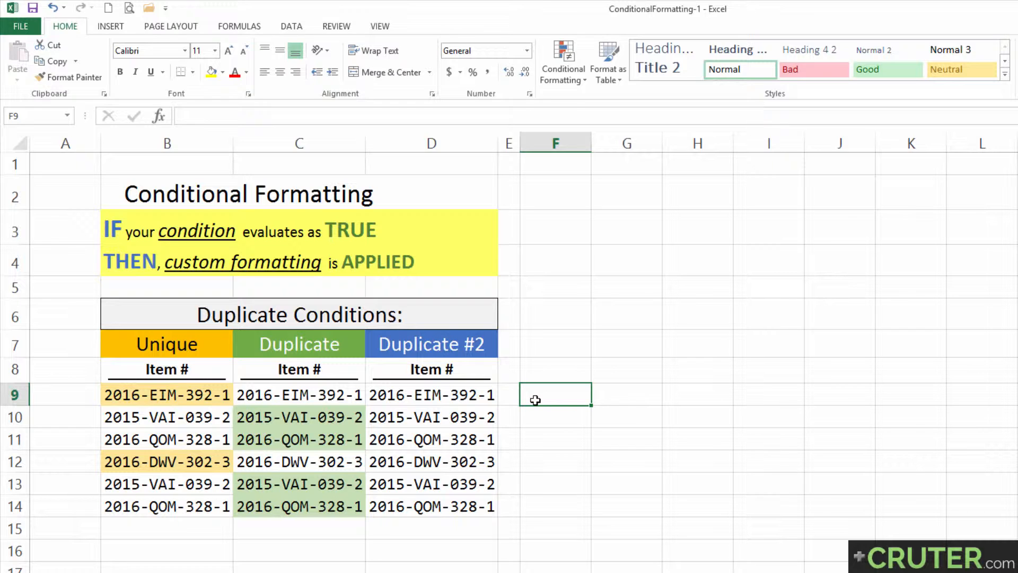
pyautogui.click(463, 395)
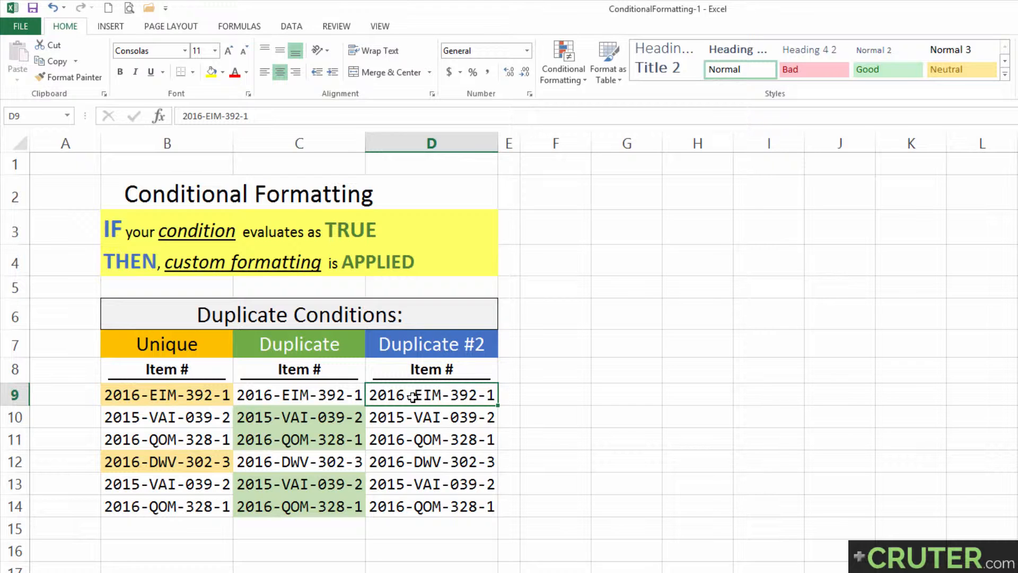
pyautogui.click(425, 420)
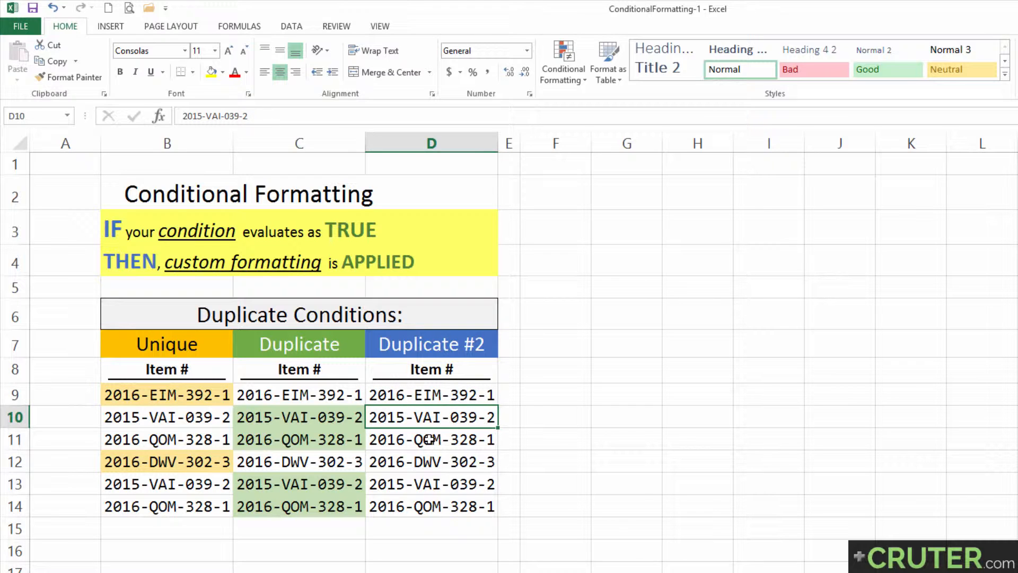
pyautogui.click(531, 397)
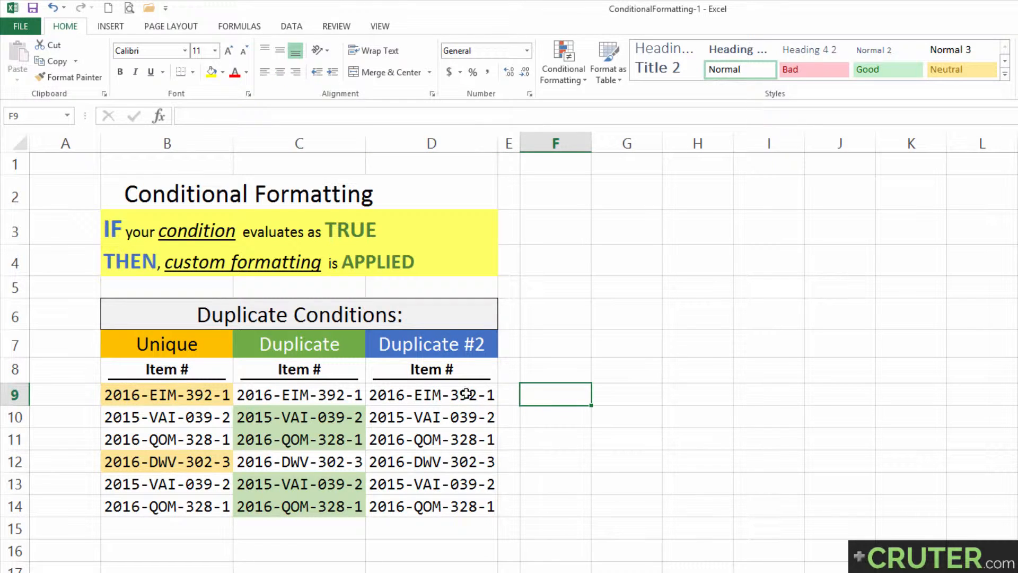
pyautogui.click(443, 394)
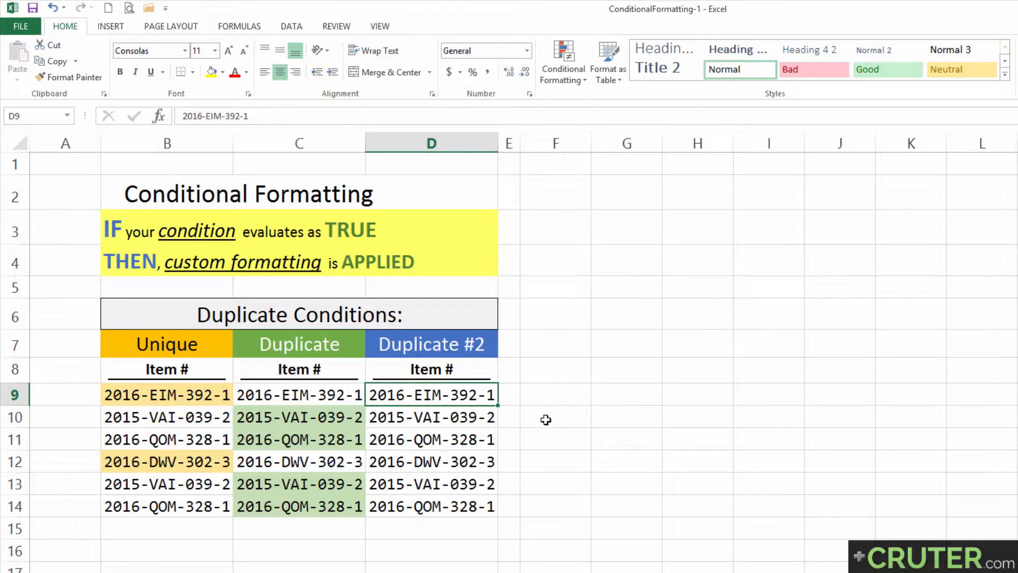
pyautogui.click(544, 402)
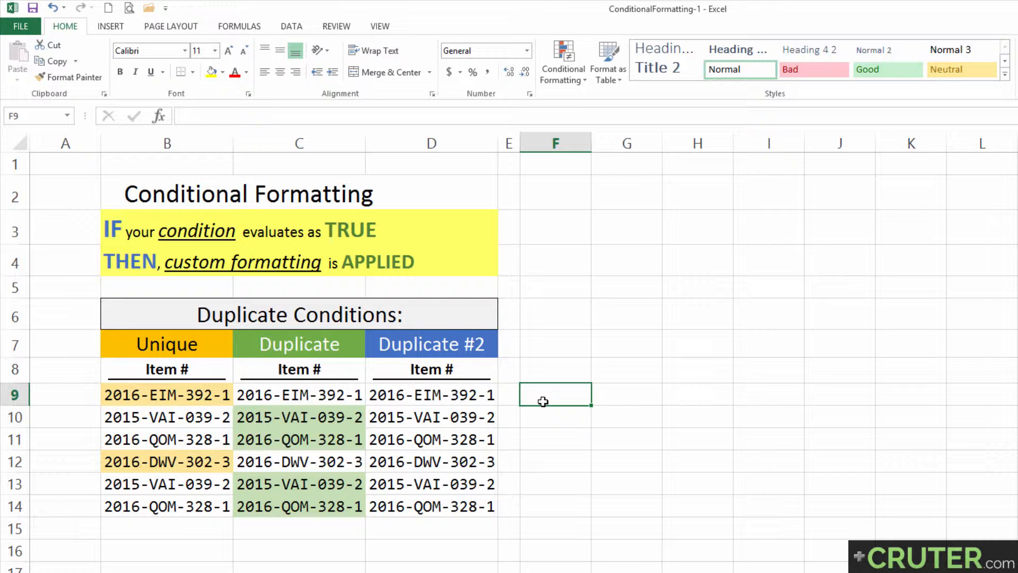
# Step: Enter =COUNTIF($D$9:D9,D9) in F9 and copy it
pyautogui.write('=countif(')
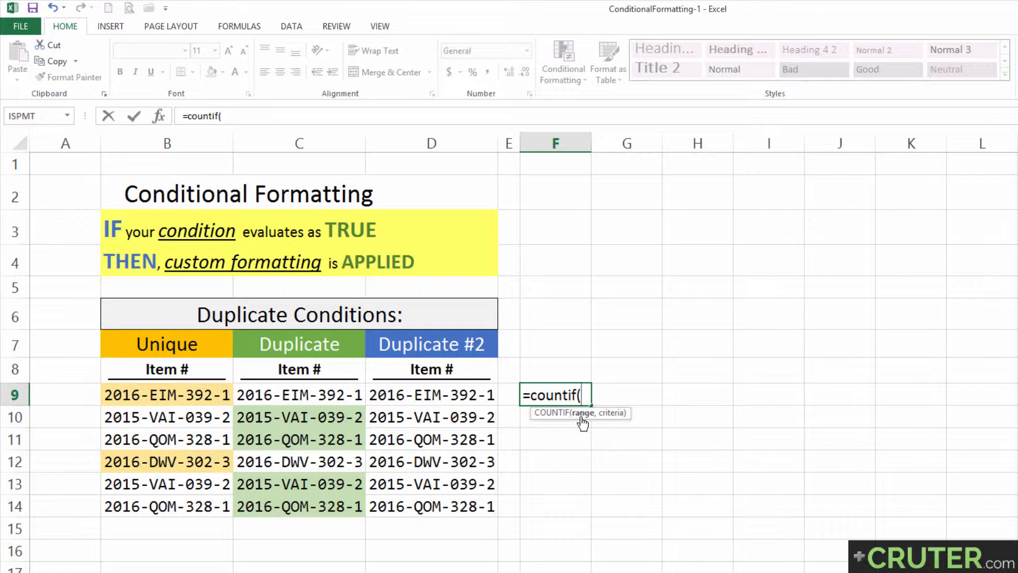
pyautogui.click(421, 395)
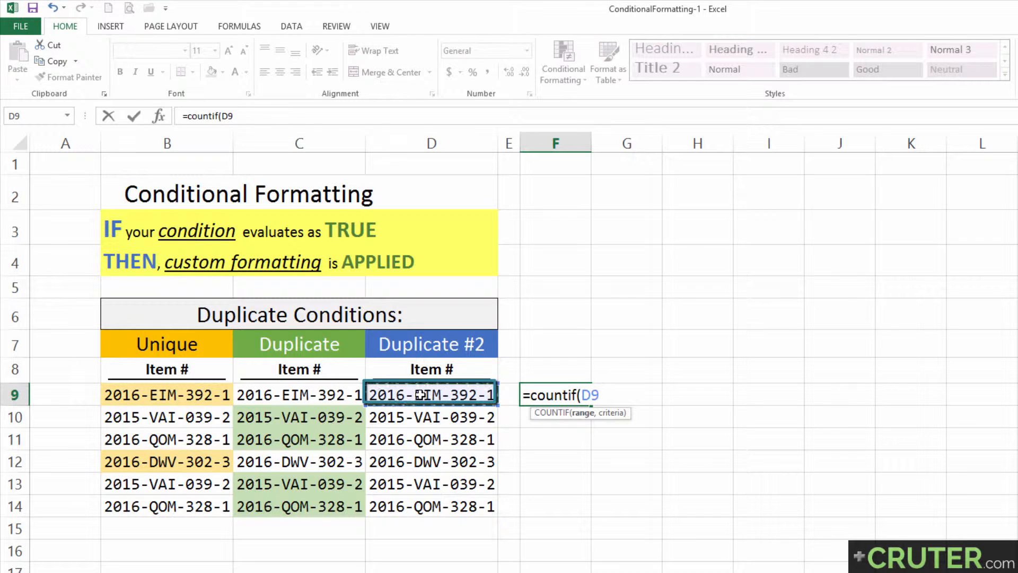
pyautogui.write(':')
pyautogui.click(593, 394)
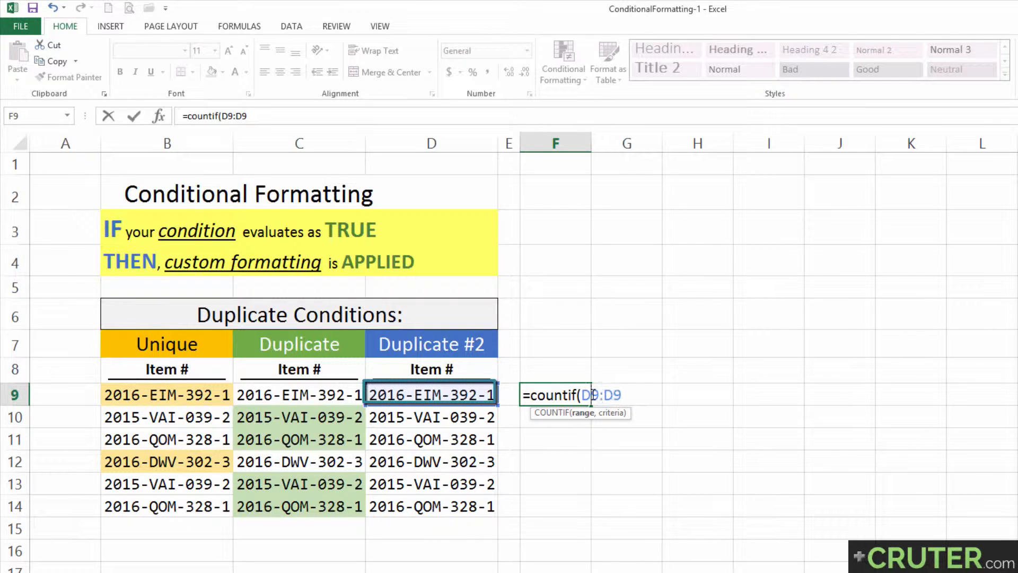
pyautogui.press('F4')
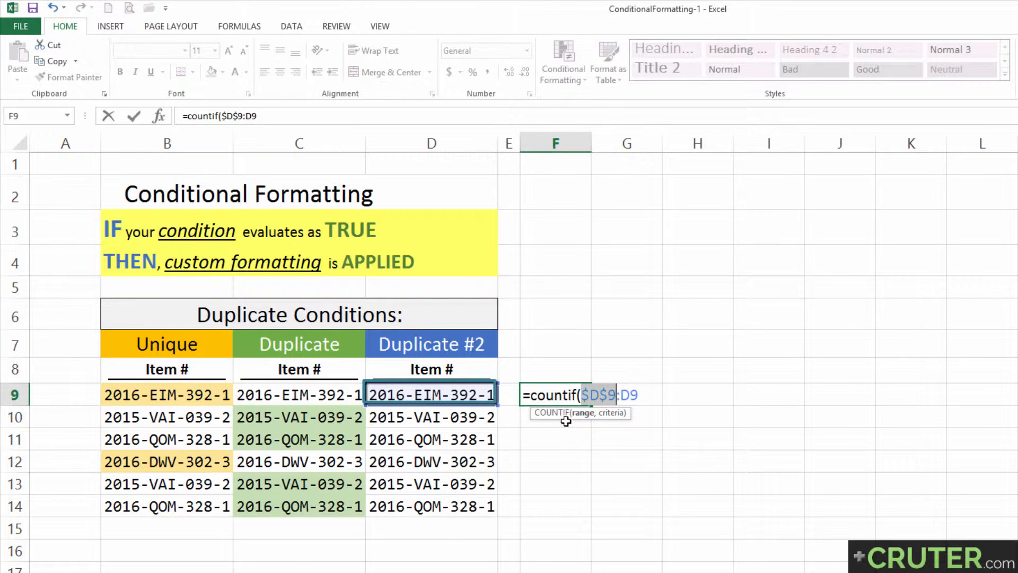
pyautogui.press('End')
pyautogui.write(',')
pyautogui.click(436, 395)
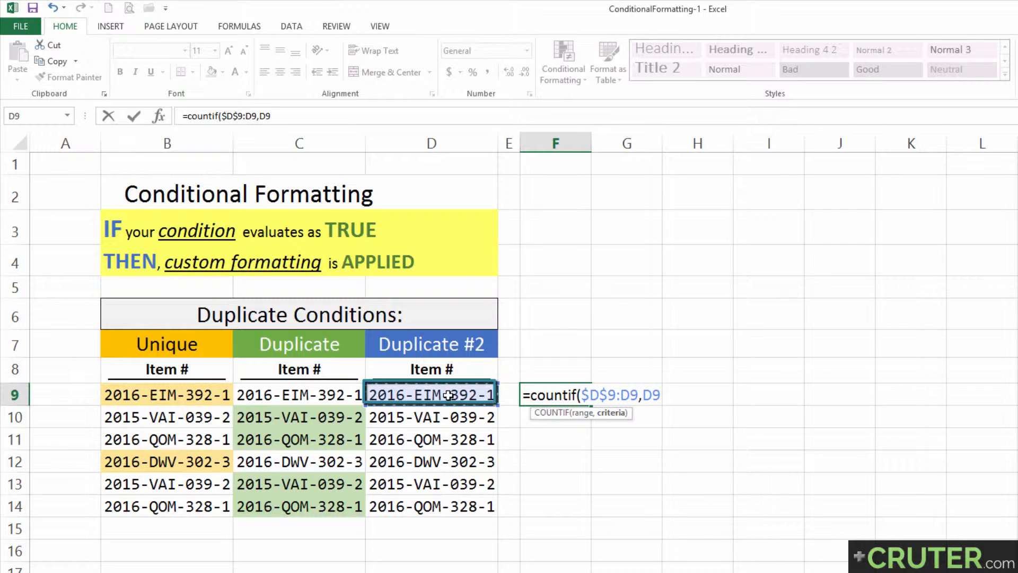
pyautogui.write(')')
pyautogui.press('Return')
pyautogui.hotkey('ctrl', 'c')
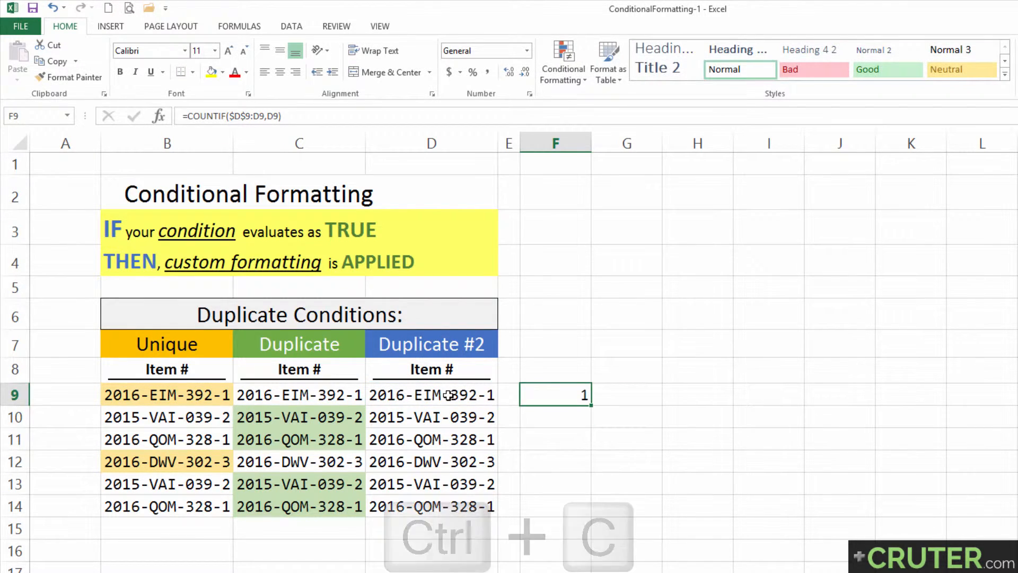
# Step: Paste the COUNTIF formula into F10:F14, producing counts with 2 in the last two rows
pyautogui.press('Down')
pyautogui.hotkey('shift', 'Down')
pyautogui.hotkey('shift', 'Down')
pyautogui.hotkey('shift', 'Down')
pyautogui.hotkey('shift', 'Down')
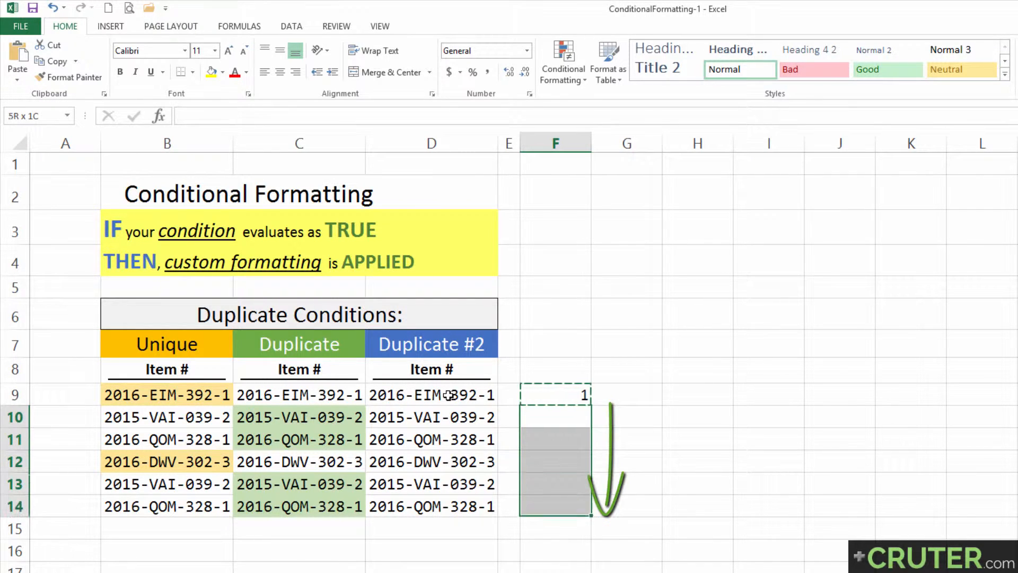
pyautogui.press('Return')
pyautogui.moveTo(546, 488); pyautogui.dragTo(548, 508)
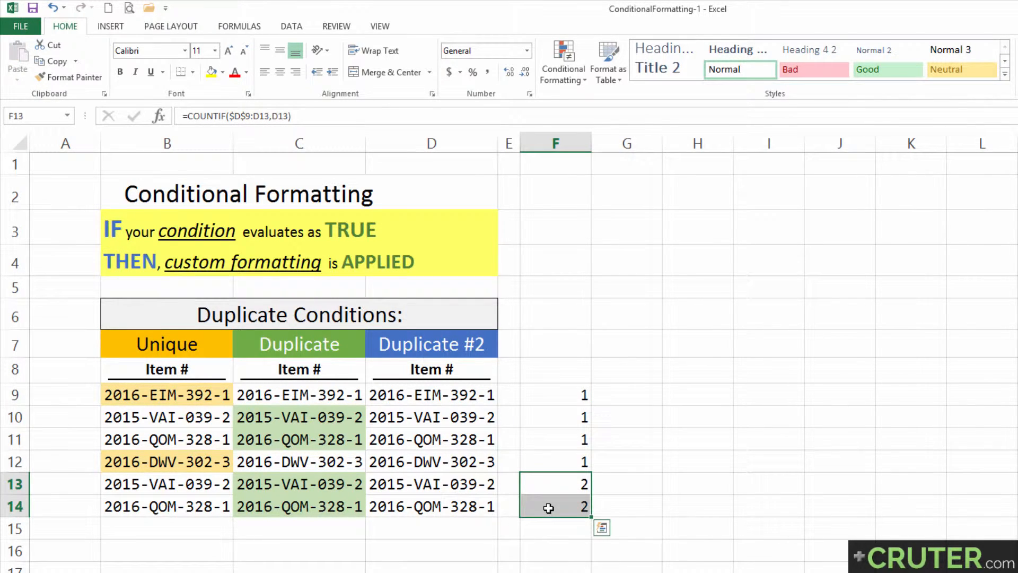
# Step: Check each formula in F9:F14 to confirm the range expands from $D$9 down to D14
pyautogui.press('Up')
pyautogui.press('Up')
pyautogui.press('Up')
pyautogui.press('Up')
pyautogui.press('F2')
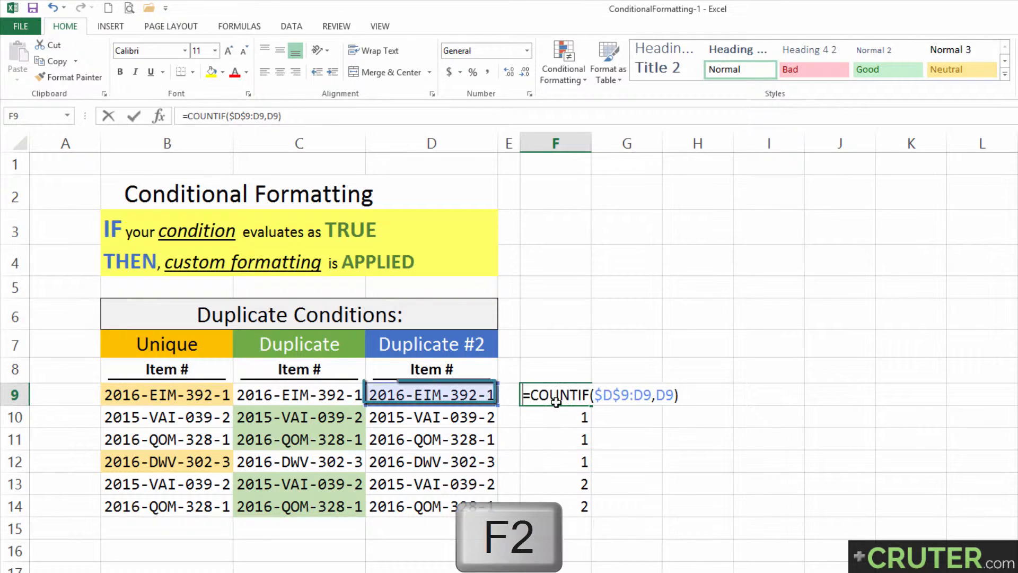
pyautogui.press('Return')
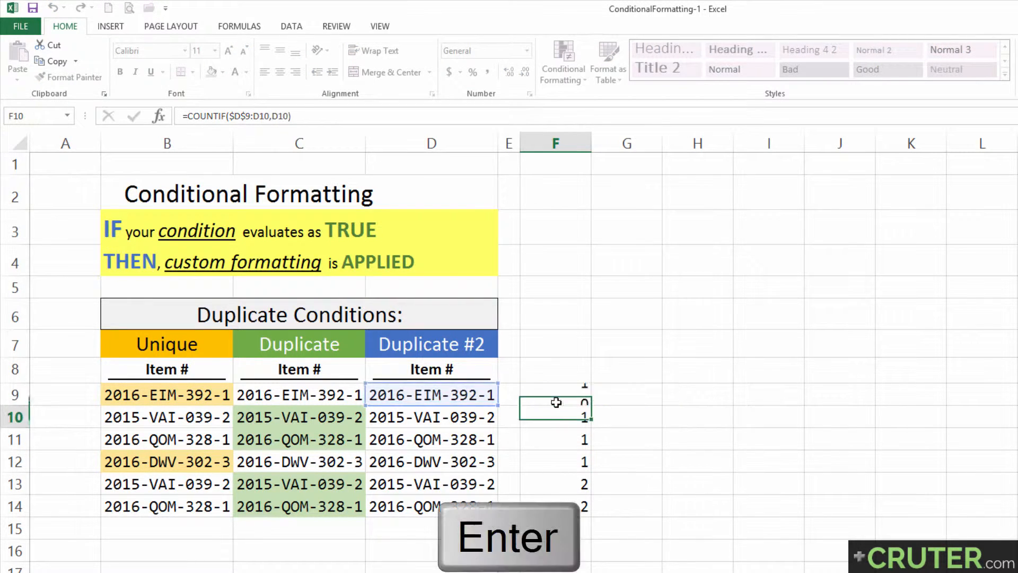
pyautogui.press('F2')
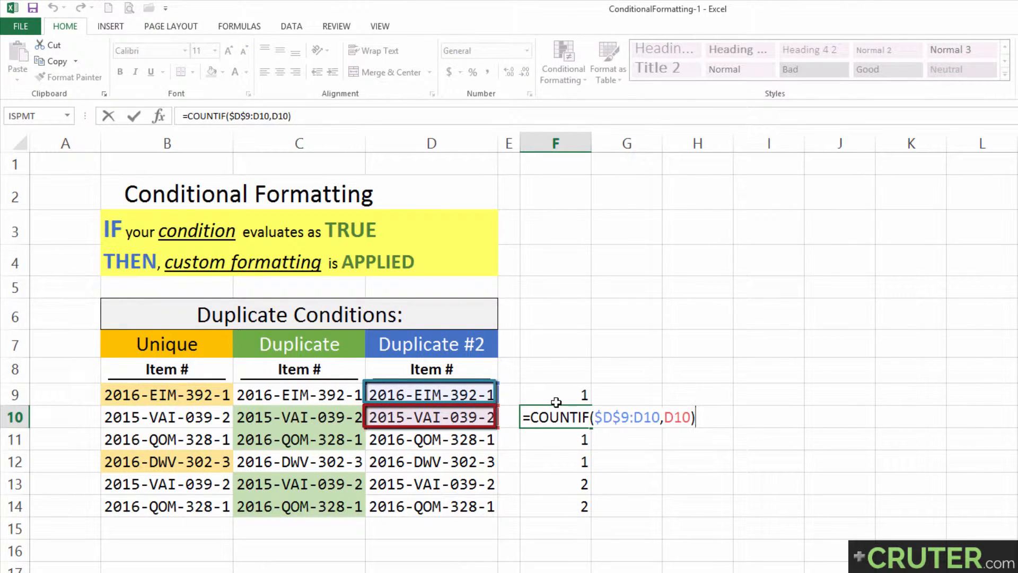
pyautogui.press('Return')
pyautogui.press('F2')
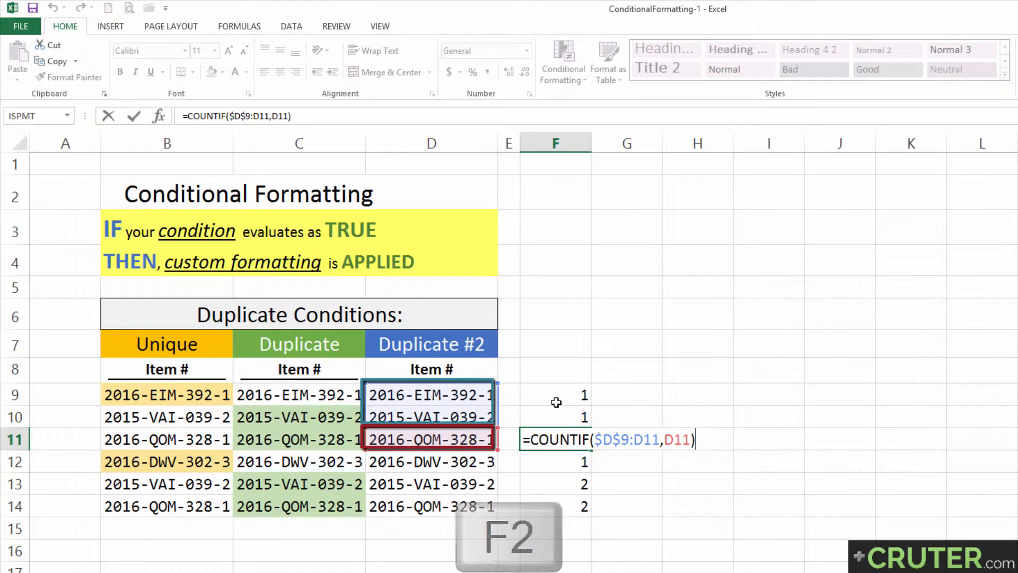
pyautogui.press('Return')
pyautogui.press('F2')
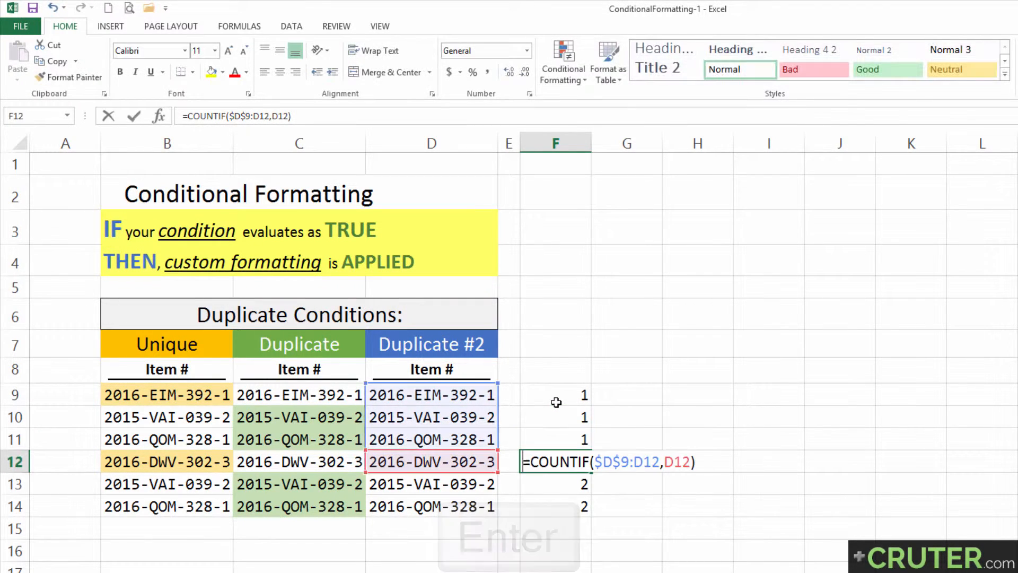
pyautogui.press('Return')
pyautogui.press('F2')
pyautogui.press('Return')
pyautogui.press('F2')
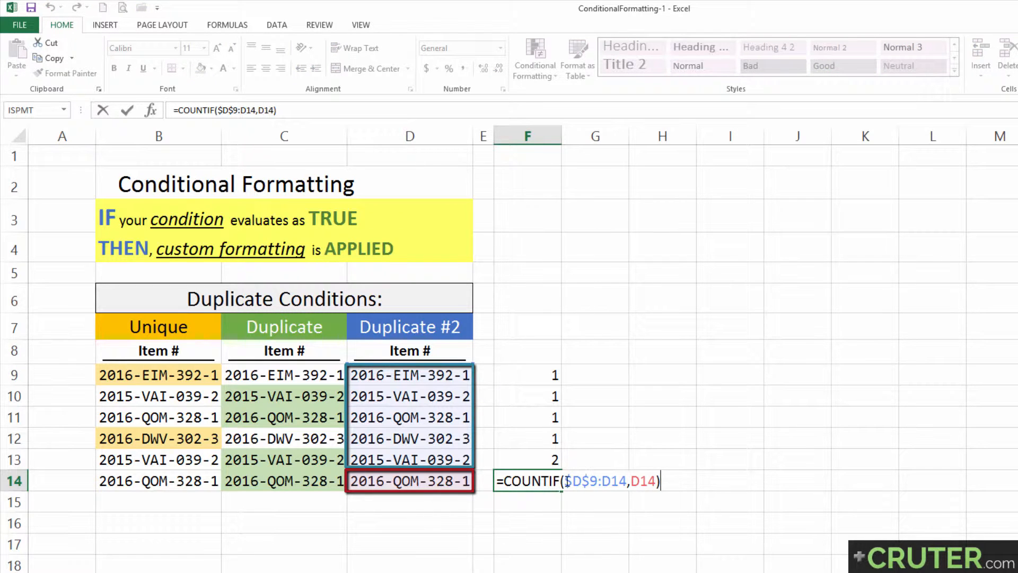
pyautogui.moveTo(566, 480); pyautogui.dragTo(658, 481)
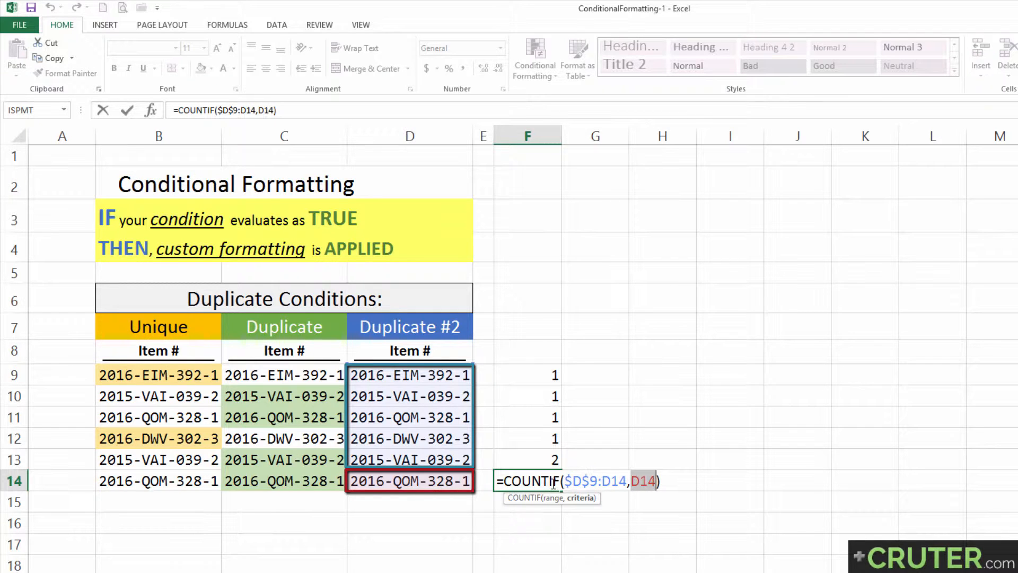
pyautogui.press('Return')
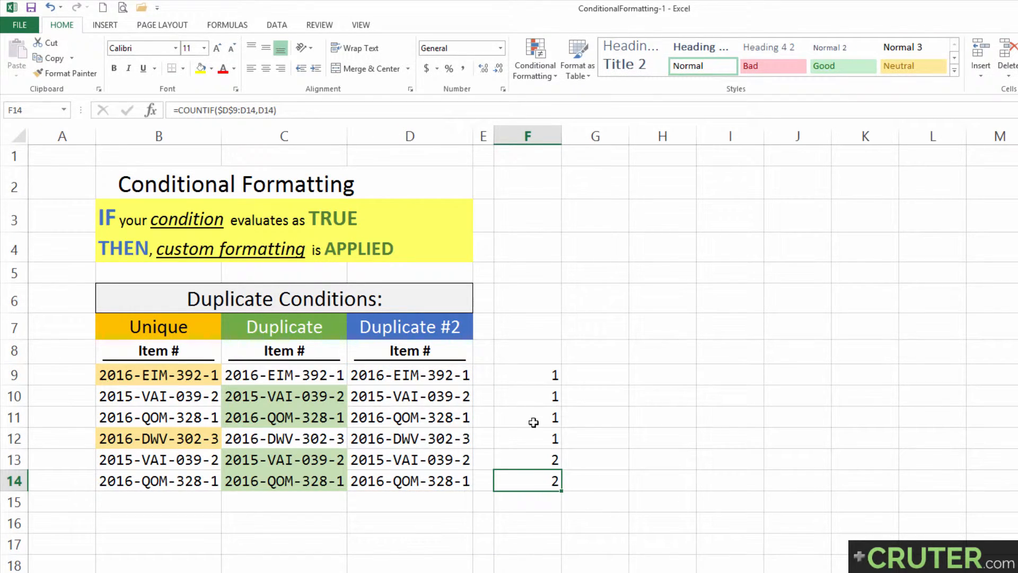
# Step: Change F9's formula to =COUNTIF($D$9:D9,D9)>1
pyautogui.click(523, 375)
pyautogui.press('F2')
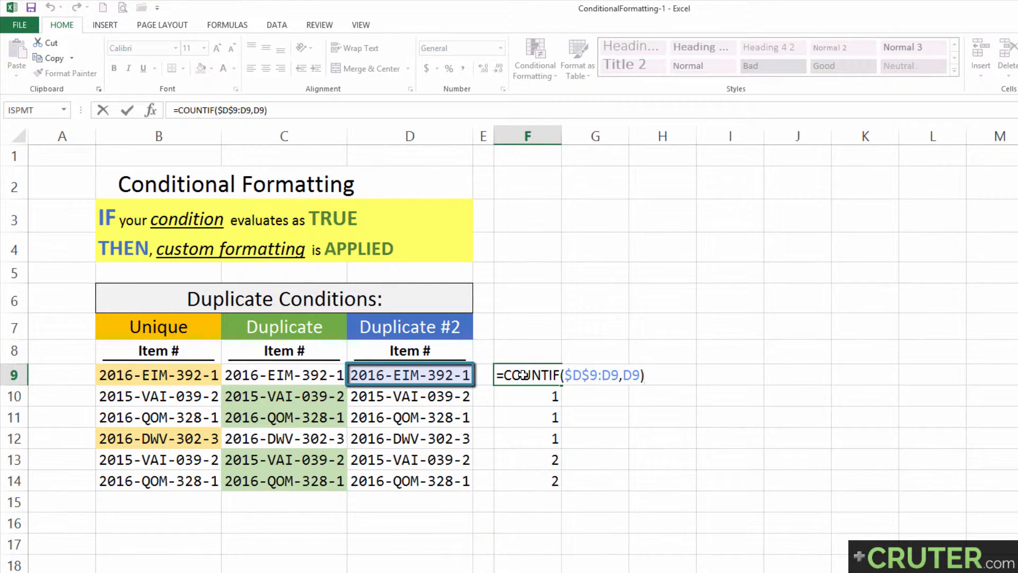
pyautogui.press('Home')
pyautogui.press('Right')
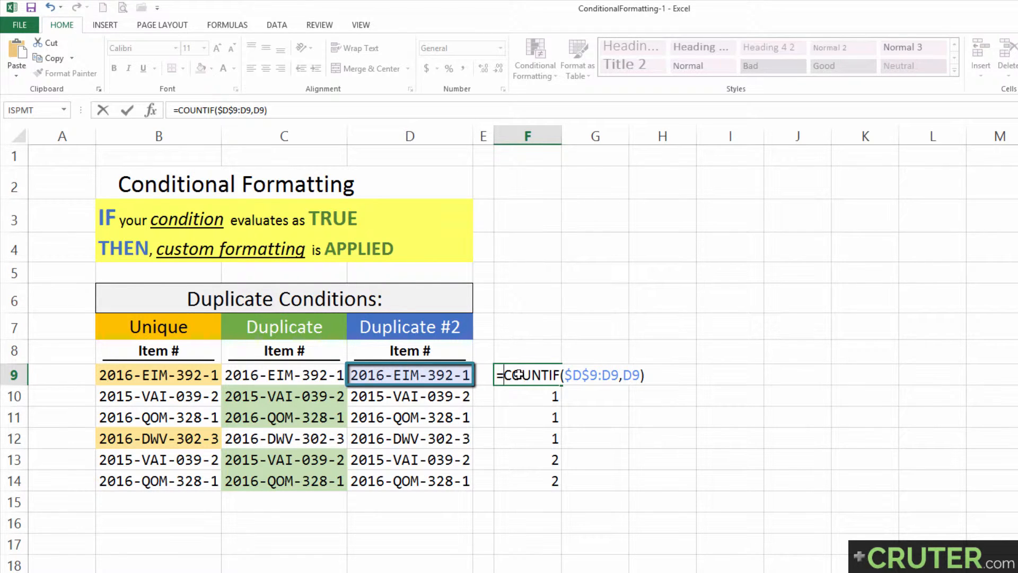
pyautogui.press('End')
pyautogui.write('>1')
pyautogui.press('Return')
# Step: Copy the >1 formula down to F14, giving FALSE in F9:F12 and TRUE in F13:F14
pyautogui.click(519, 374)
pyautogui.hotkey('ctrl', 'c')
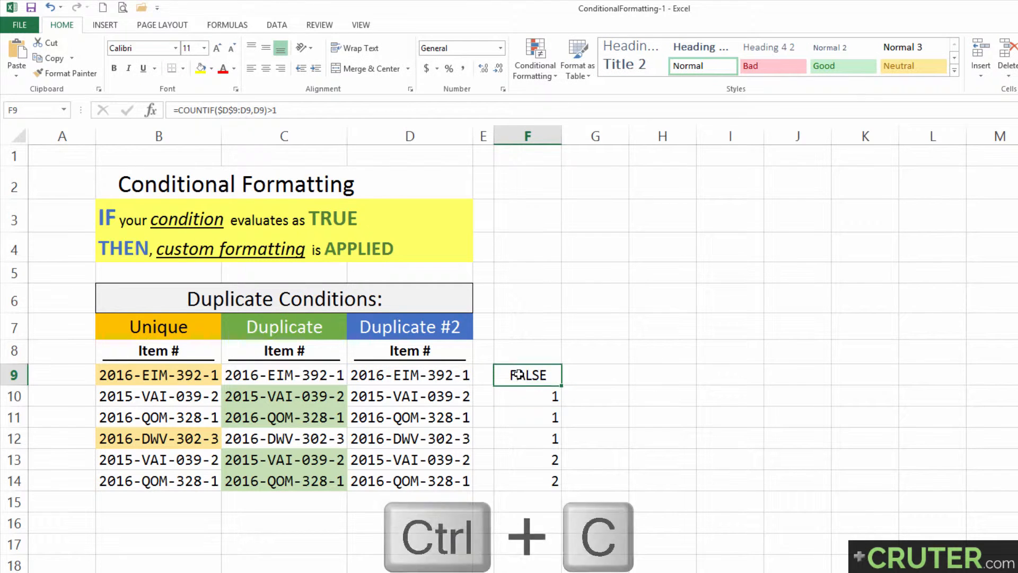
pyautogui.hotkey('ctrl', 'shift', 'Down')
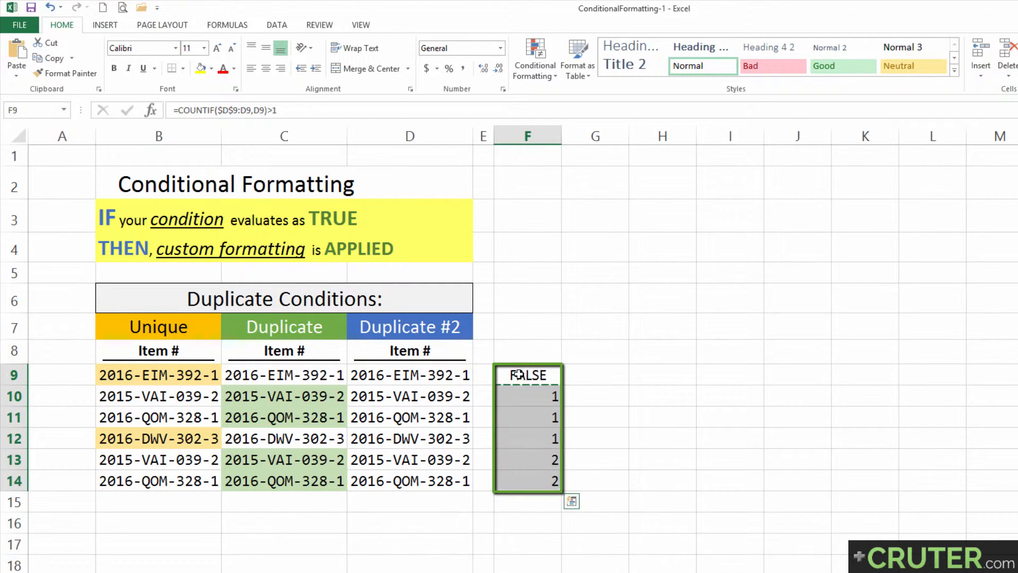
pyautogui.press('Return')
pyautogui.moveTo(509, 374); pyautogui.dragTo(547, 481)
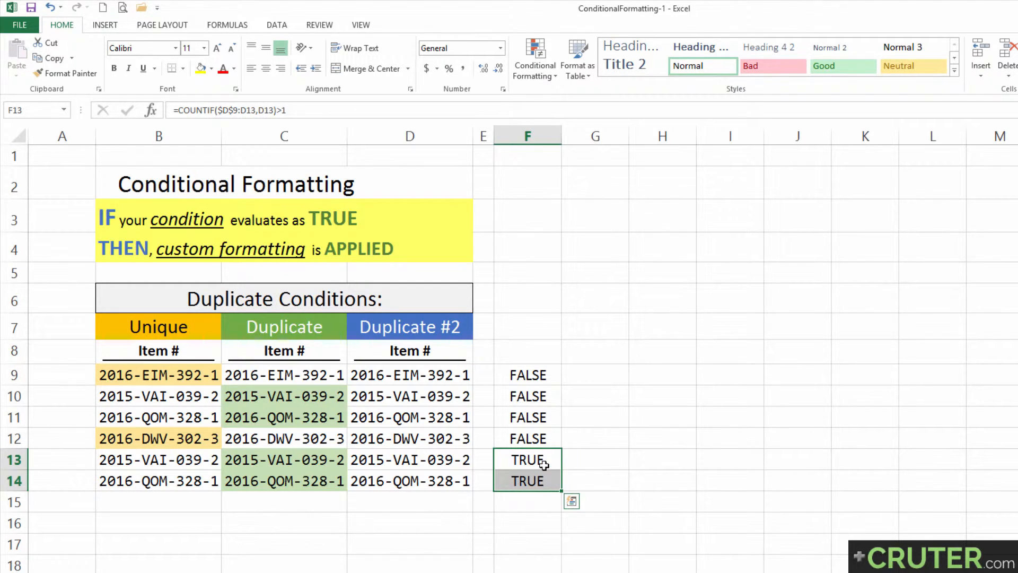
# Step: Copy the formula text from F9 for reuse in a formatting rule
pyautogui.click(536, 376)
pyautogui.press('F2')
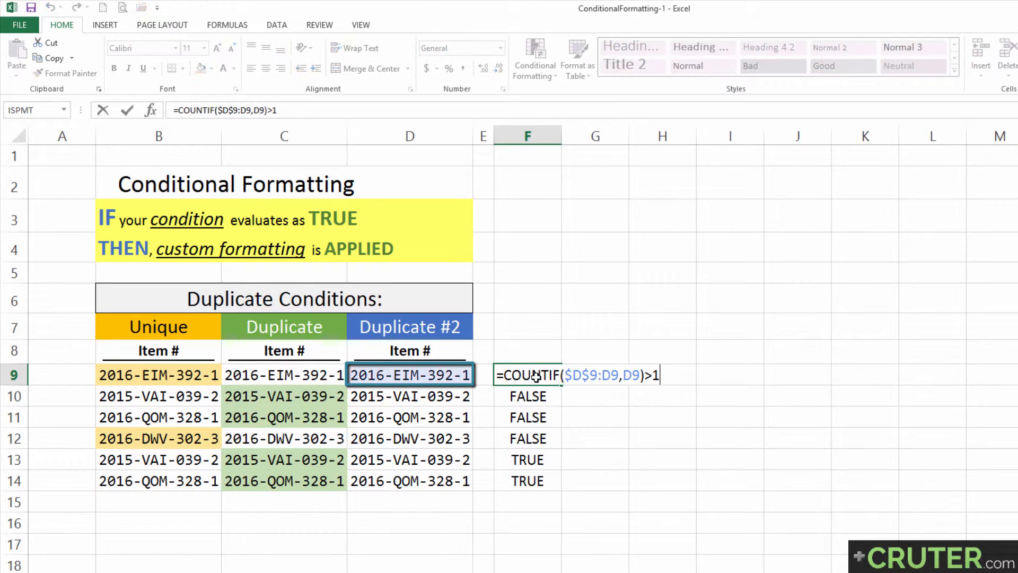
pyautogui.hotkey('shift', 'Home')
pyautogui.hotkey('ctrl', 'c')
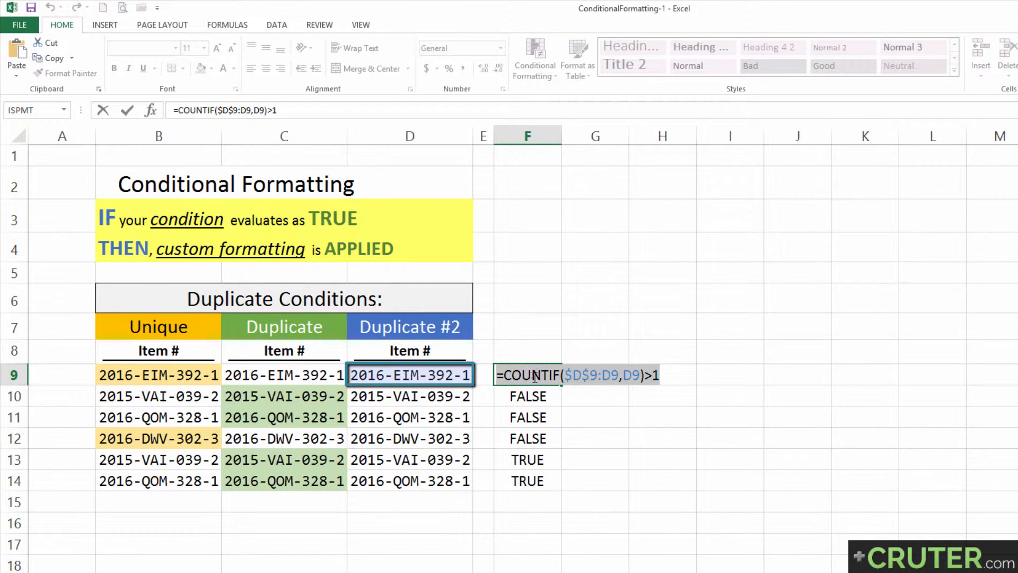
pyautogui.hotkey('ctrl', 'c')
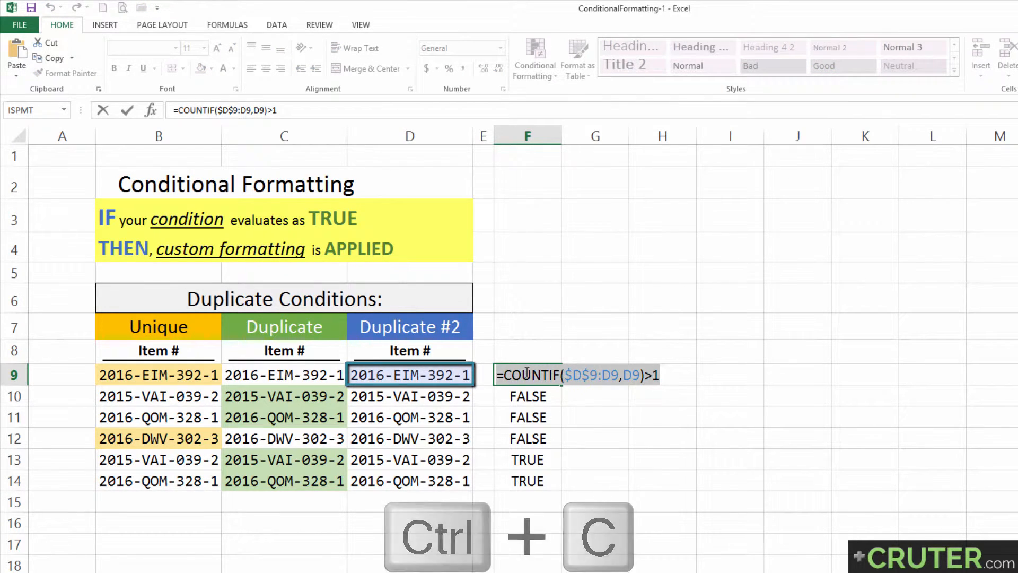
# Step: Select the Duplicate #2 items D9:D14 and open the Conditional Formatting menu
pyautogui.moveTo(402, 375); pyautogui.dragTo(404, 467)
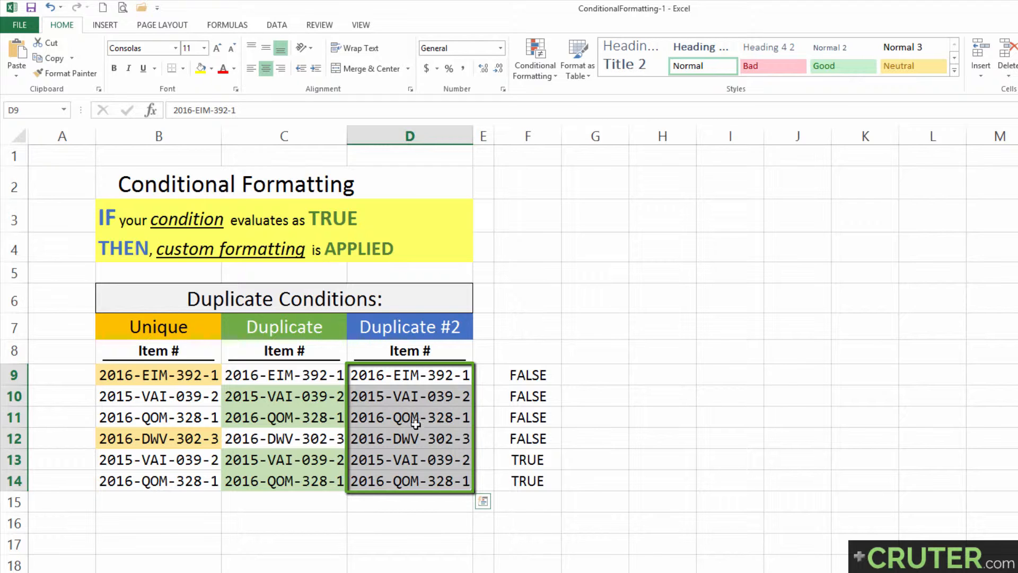
pyautogui.click(543, 70)
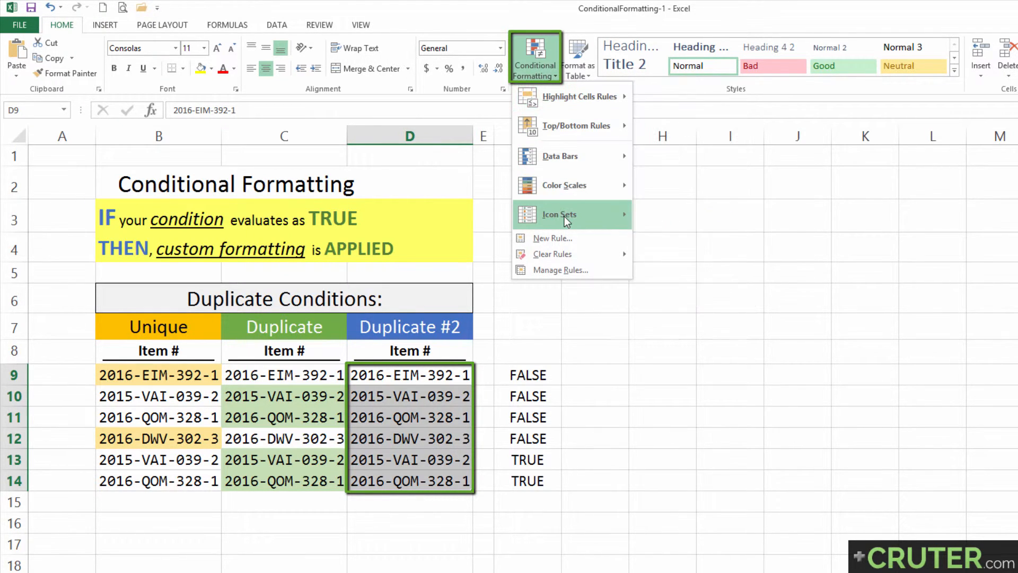
pyautogui.moveTo(564, 216)
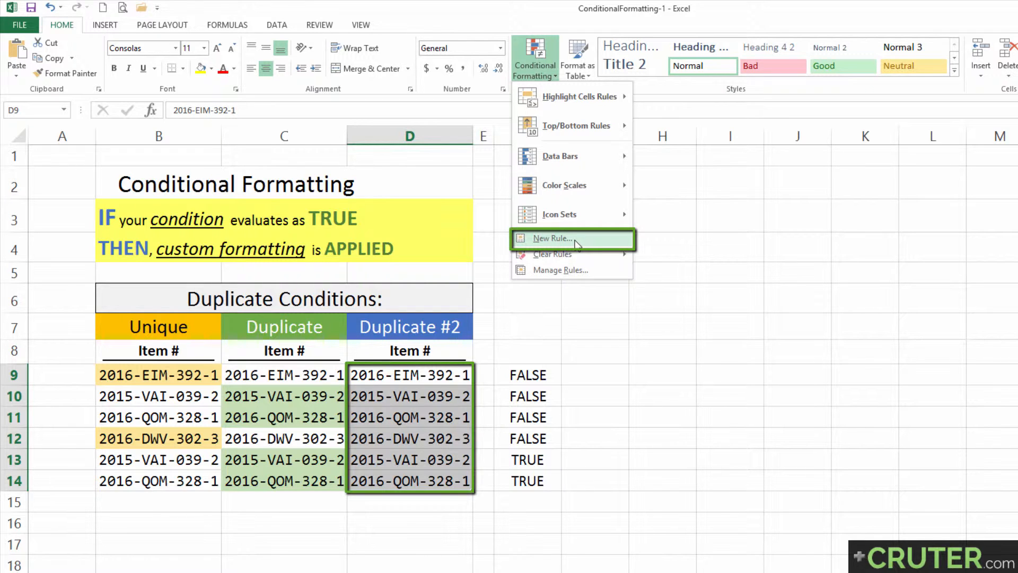
# Step: Start a New Rule for D9:D14 using 'Use a formula to determine which cells to format'
pyautogui.click(575, 240)
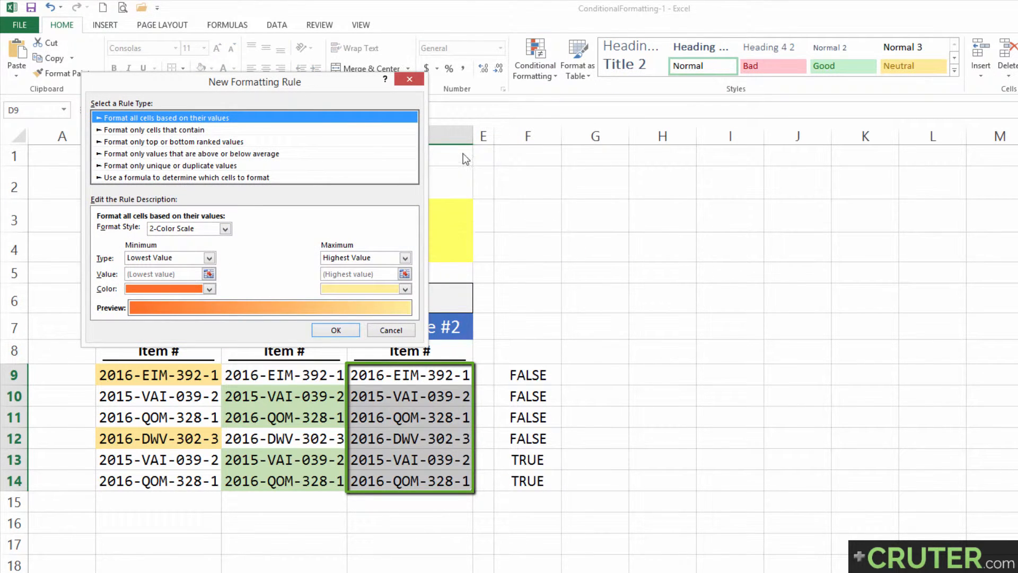
pyautogui.moveTo(253, 85); pyautogui.dragTo(294, 97)
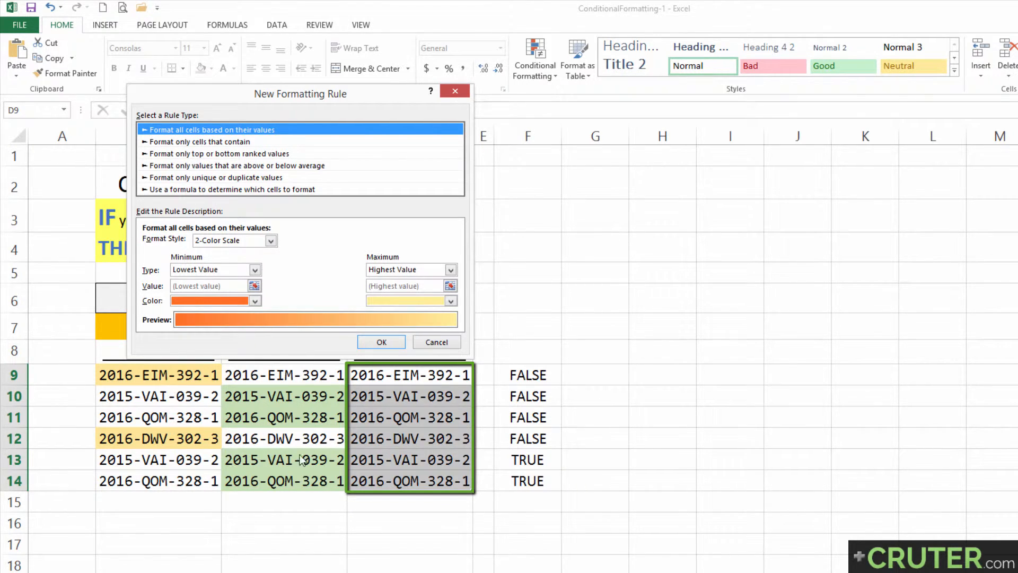
pyautogui.click(196, 176)
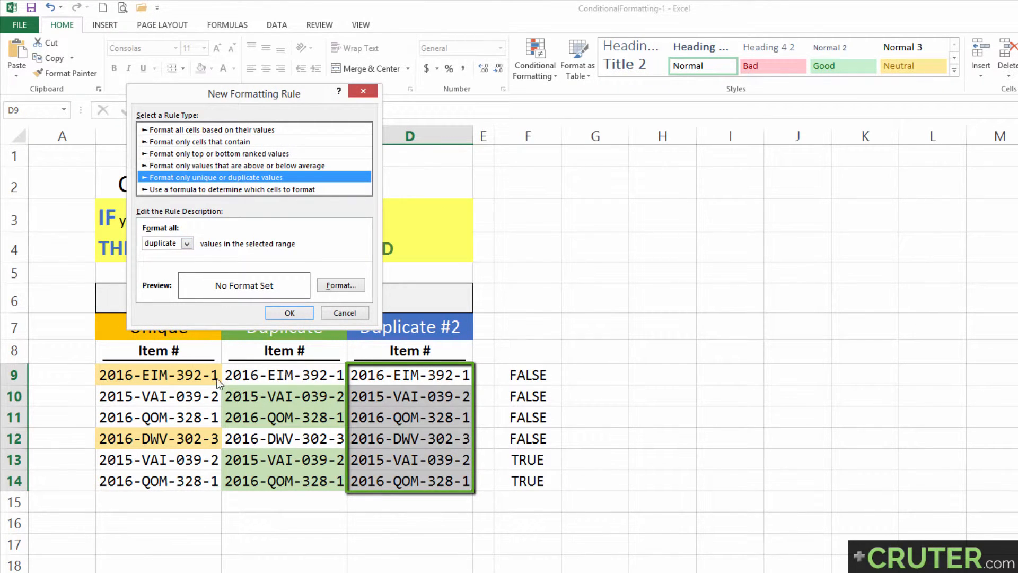
pyautogui.click(188, 245)
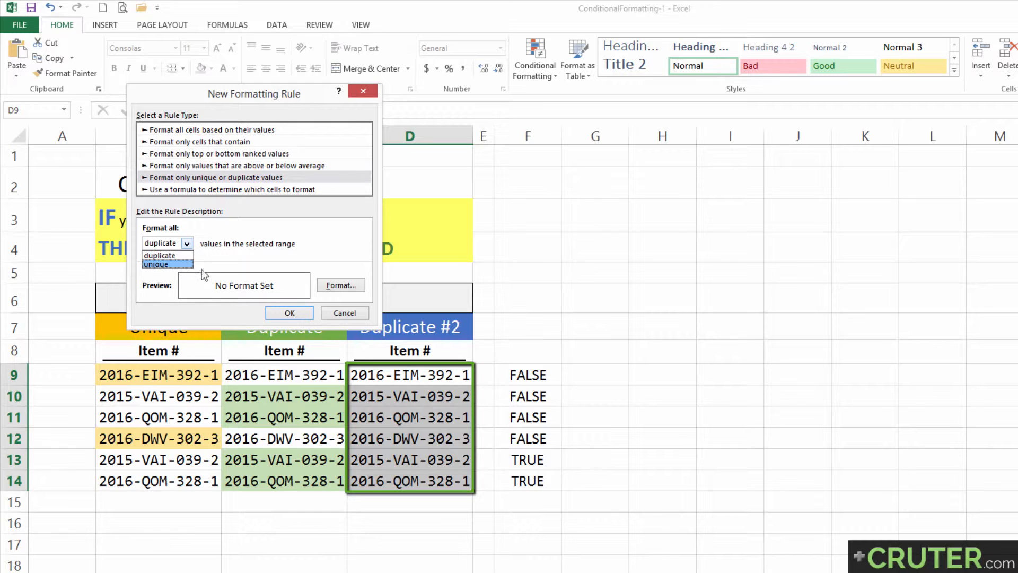
pyautogui.click(228, 189)
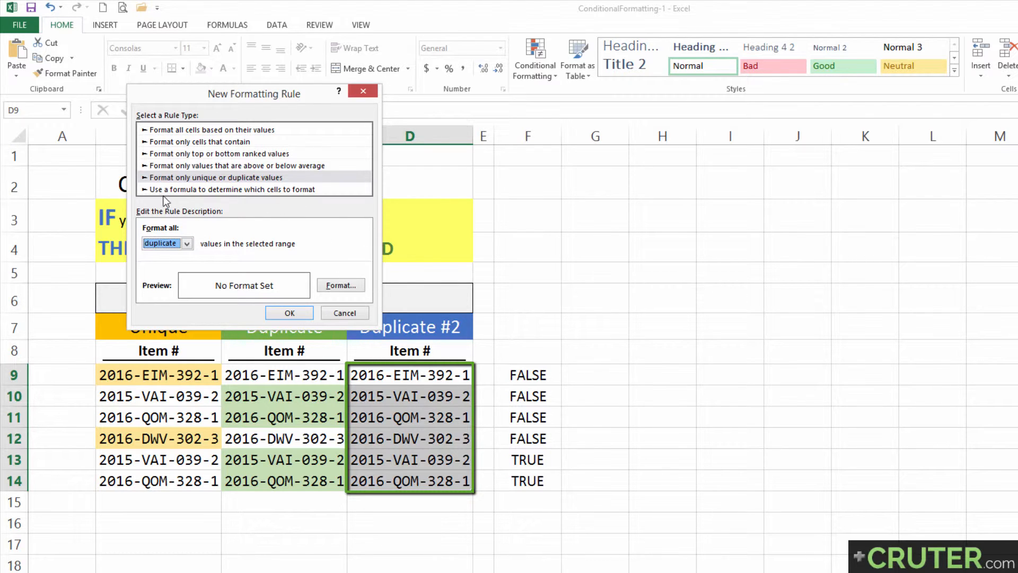
pyautogui.click(205, 191)
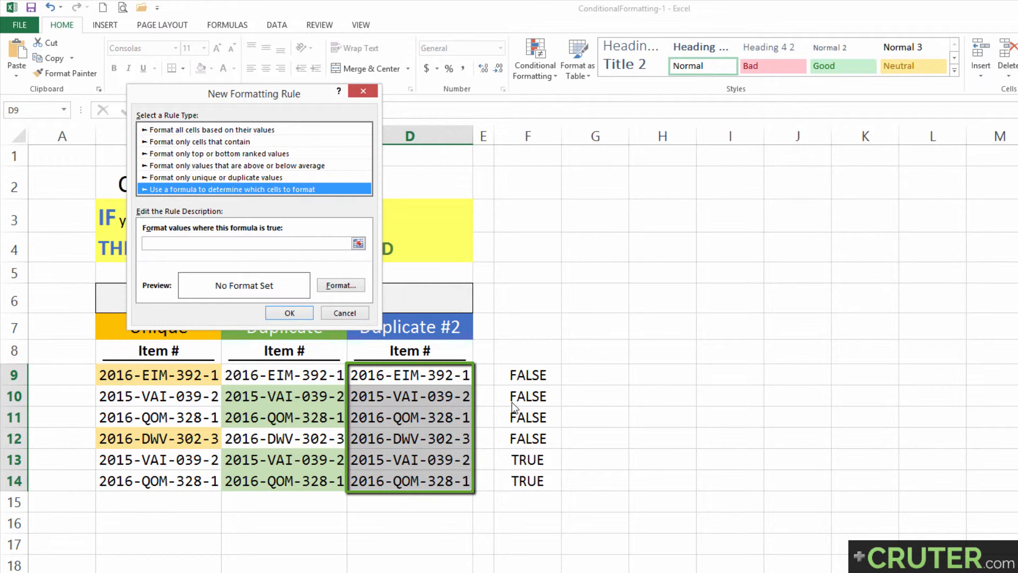
pyautogui.click(224, 245)
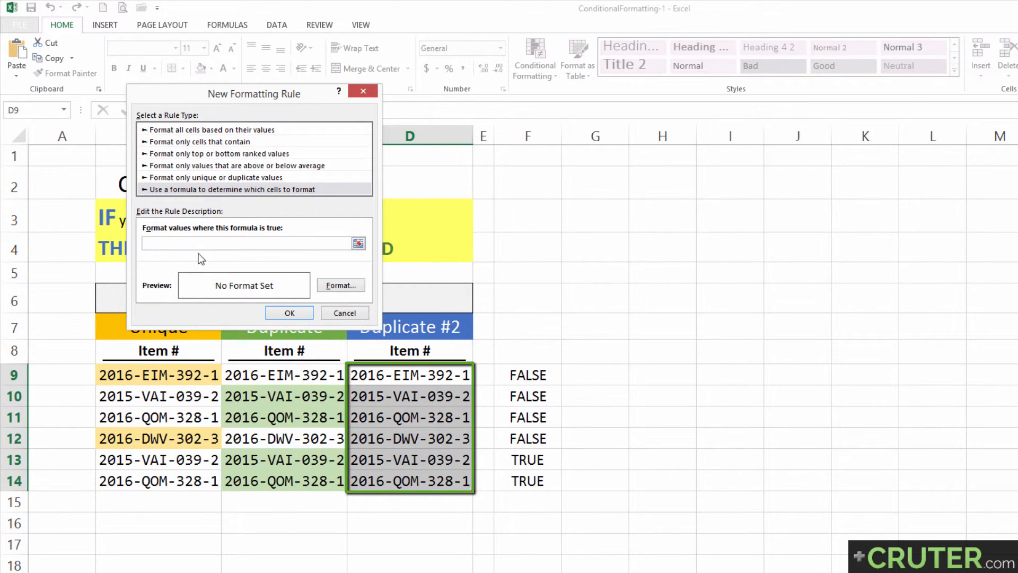
# Step: Apply the rule =COUNTIF($D$9:D9,D9)>1 with a light blue fill to D9:D14
pyautogui.hotkey('ctrl', 'v')
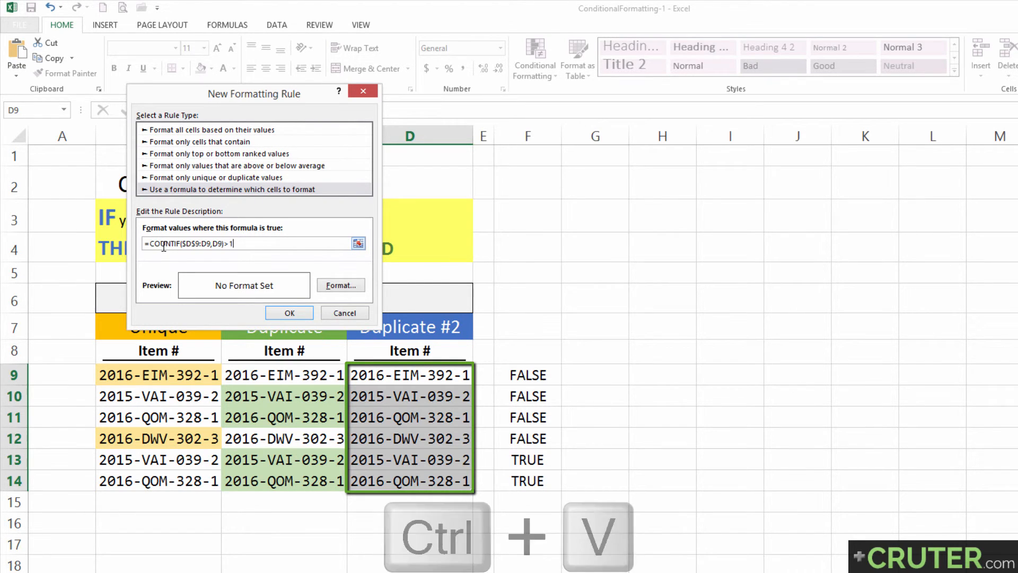
pyautogui.click(353, 289)
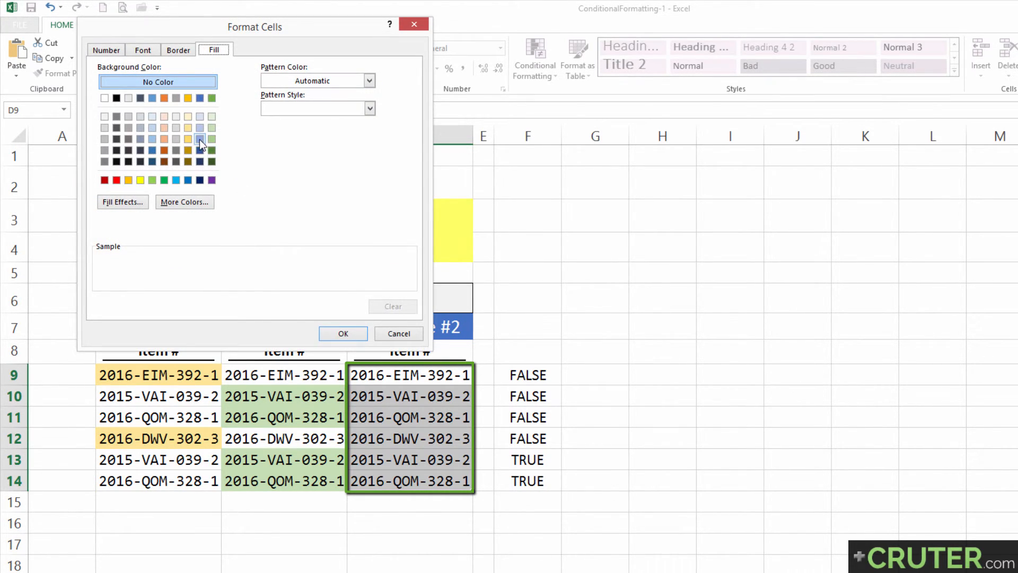
pyautogui.click(202, 130)
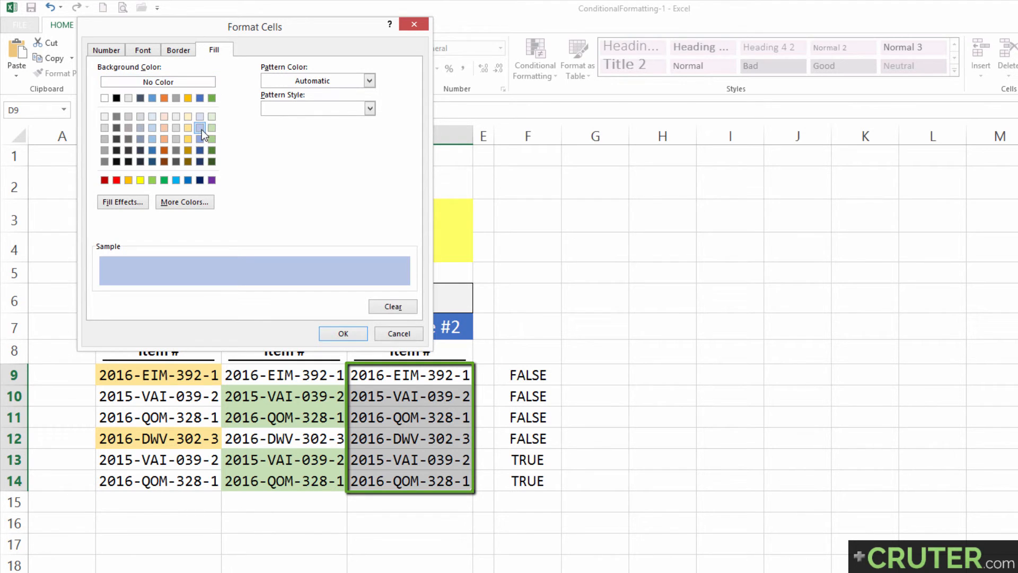
pyautogui.click(345, 333)
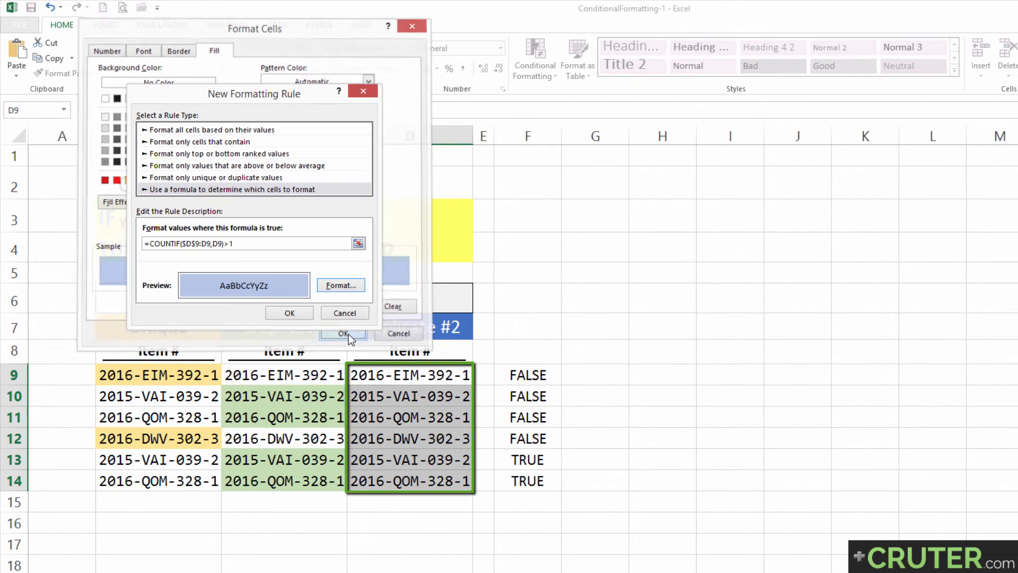
pyautogui.click(289, 313)
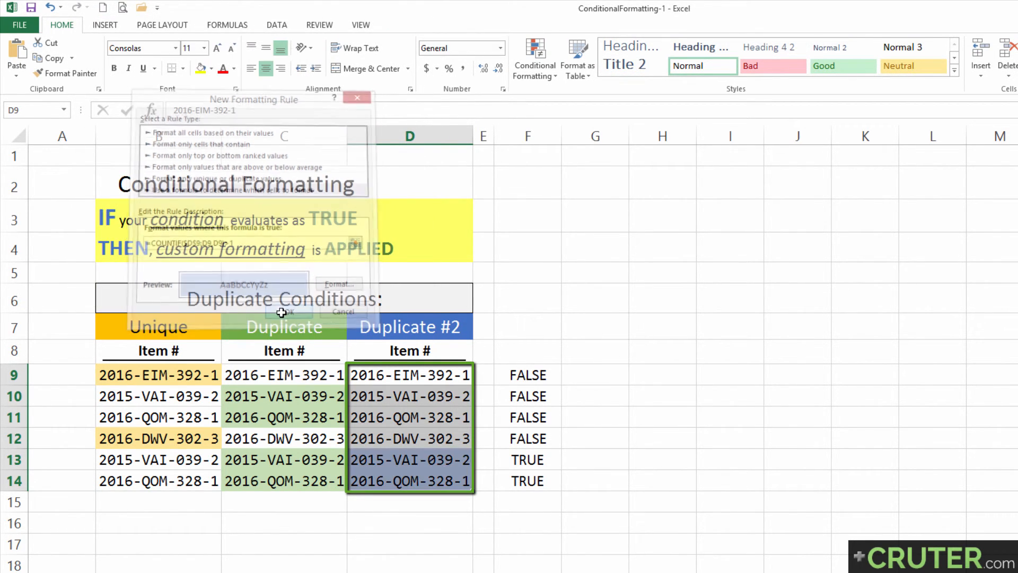
# Step: Delete the helper formulas in F9:F14
pyautogui.click(515, 374)
pyautogui.hotkey('ctrl', 'shift', 'Down')
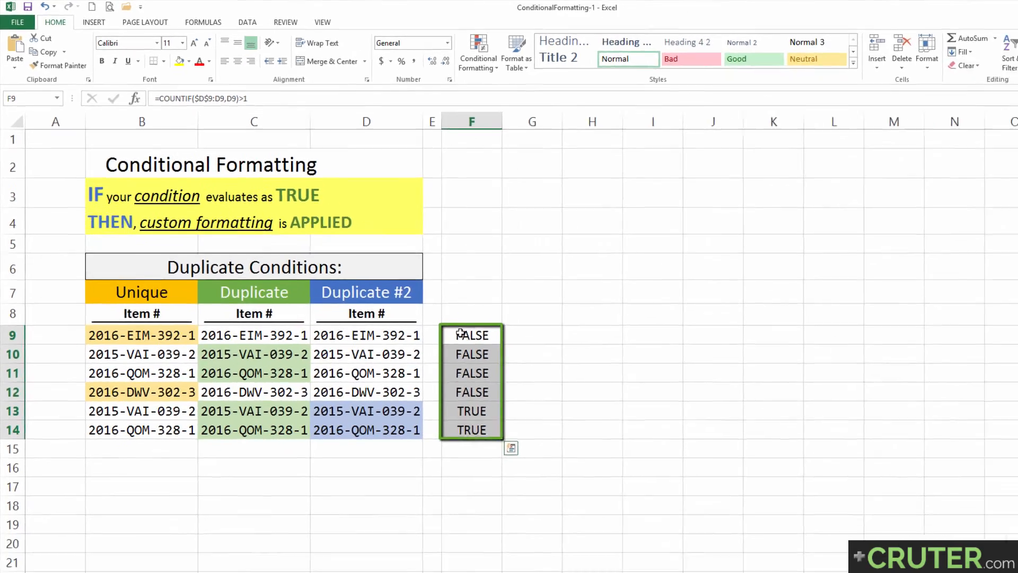
pyautogui.press('Delete')
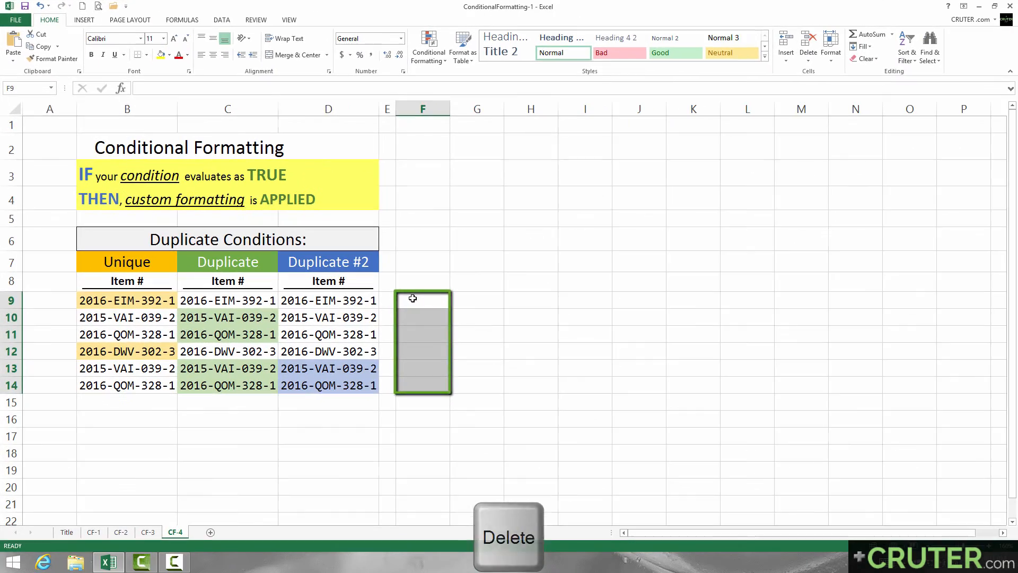
pyautogui.press('Home')
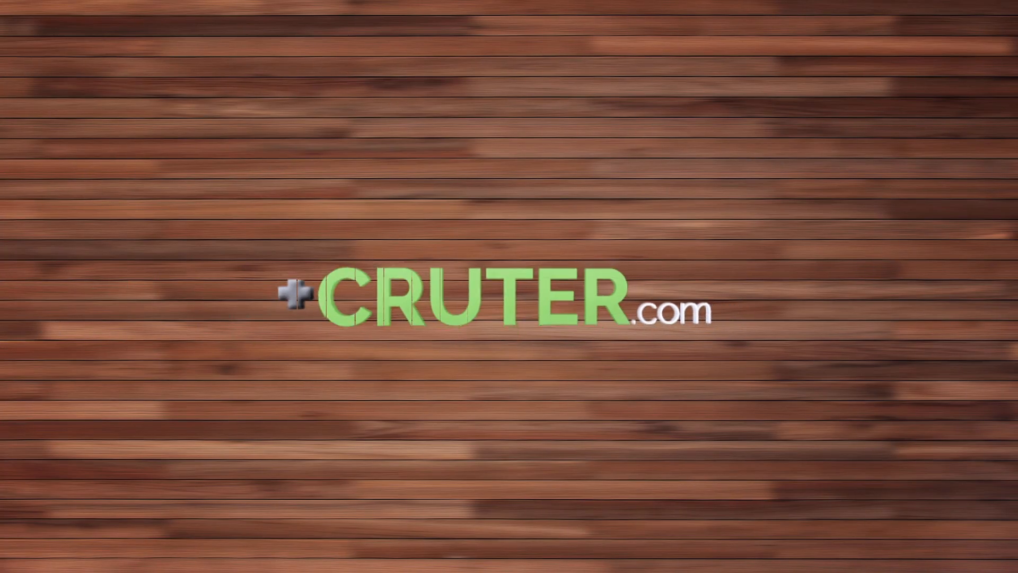